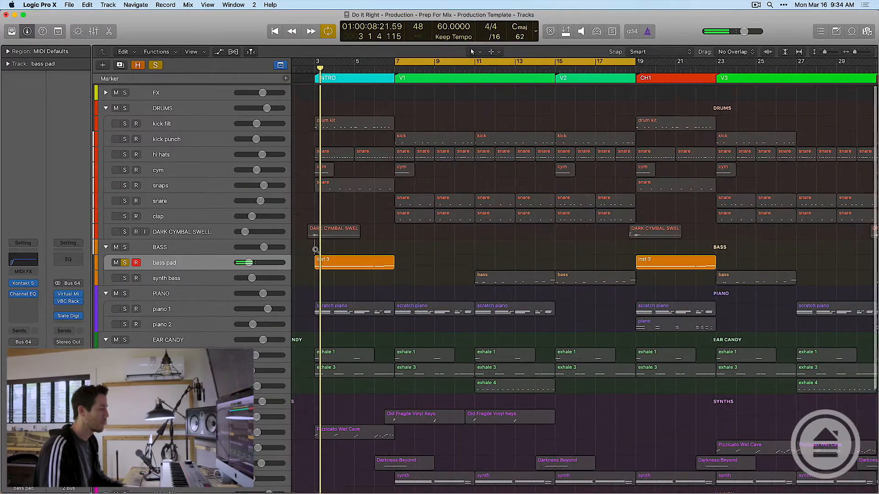
# - Examine the Channel EQ settings on the bass pad track and close the plug-in
pyautogui.scroll(3, 316, 250)
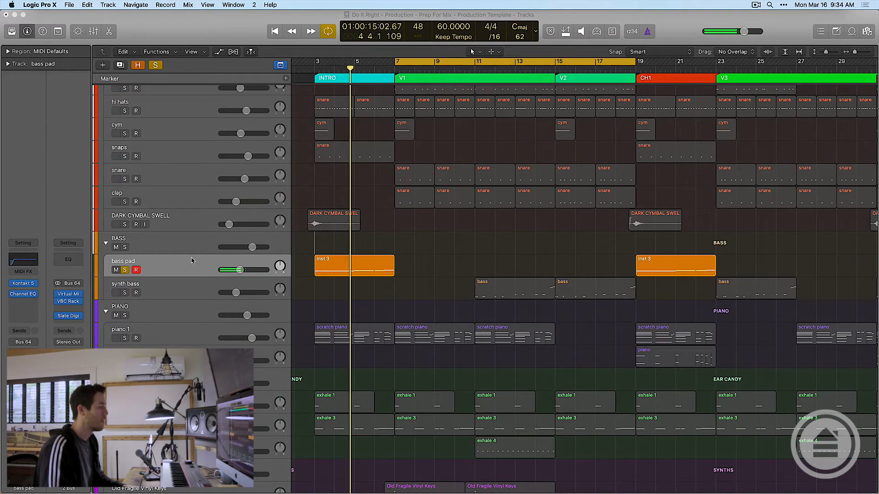
pyautogui.click(187, 269)
pyautogui.press('super+Left')
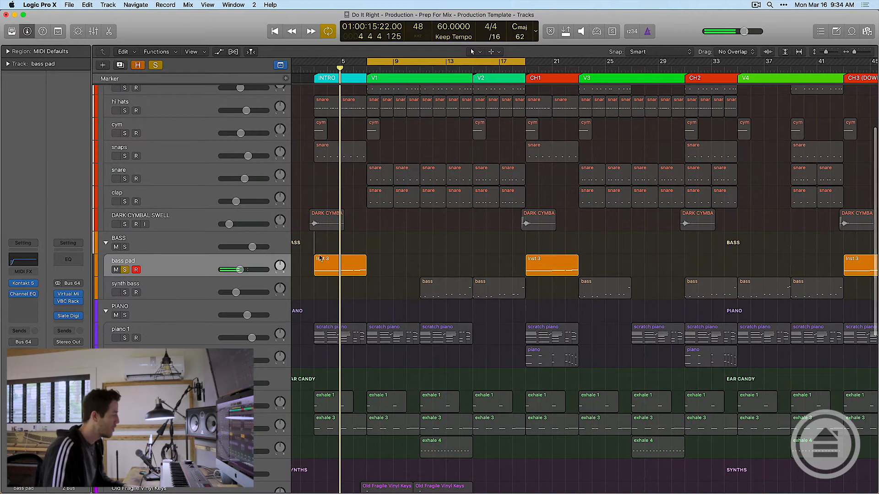
pyautogui.click(25, 296)
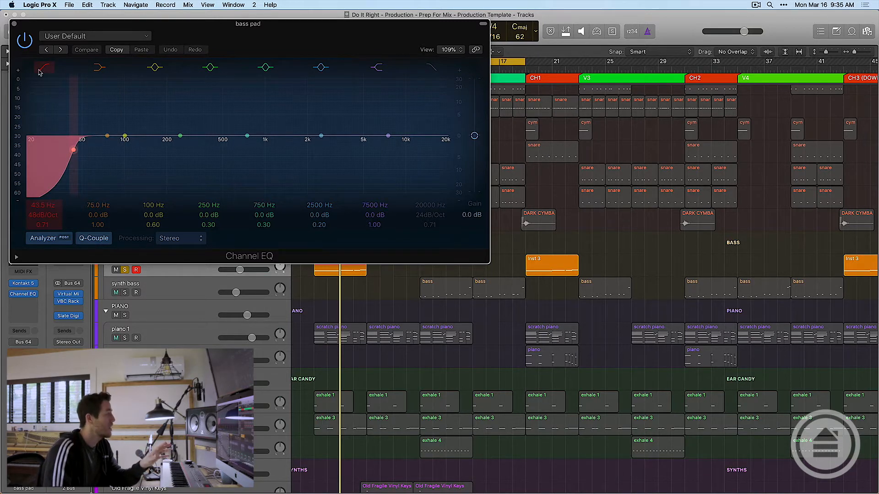
pyautogui.click(14, 23)
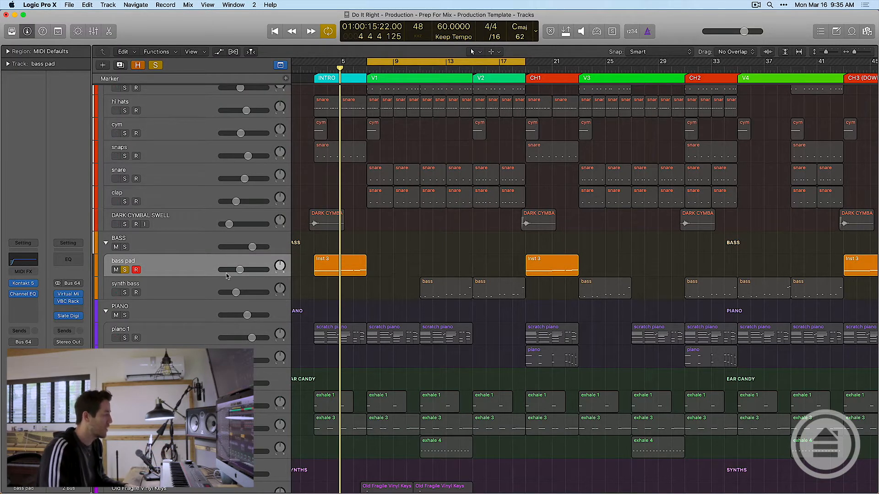
# - Solo the synth bass track and play its part from bar 11
pyautogui.click(191, 291)
pyautogui.click(125, 293)
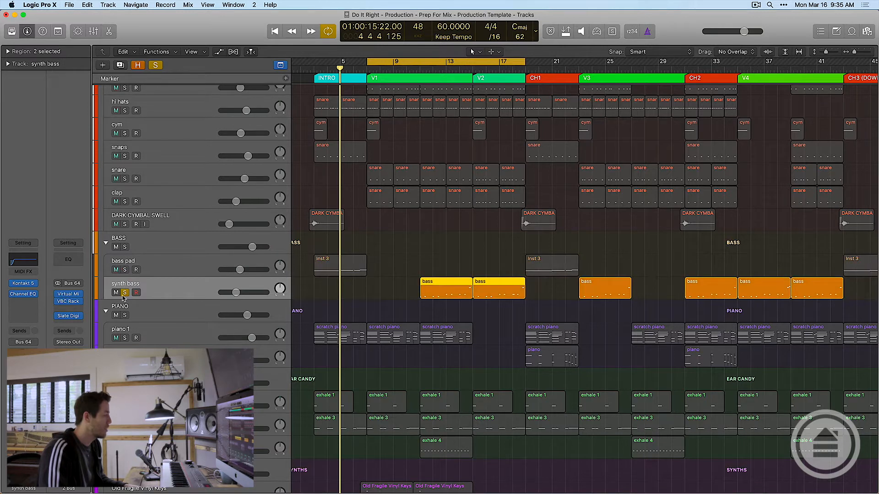
pyautogui.click(418, 270)
pyautogui.press('space')
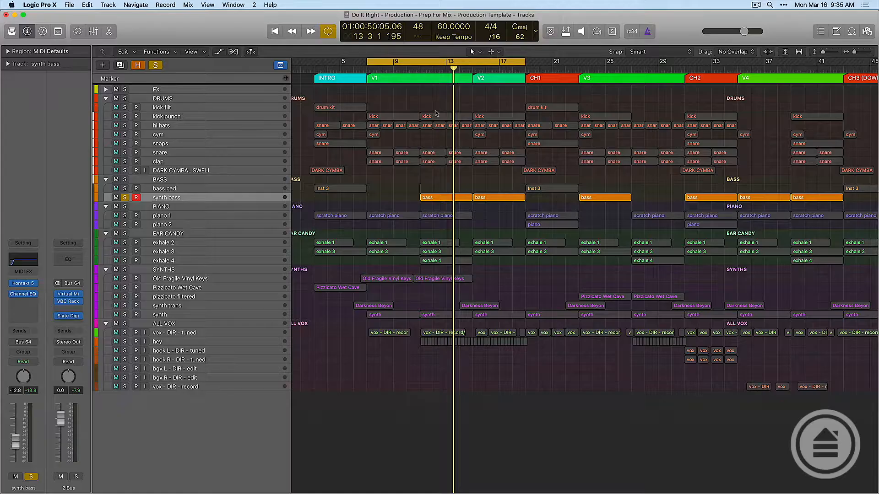
# - Move the playhead to bar 11 with cycling off, and solo the DRUMS and BASS stacks instead of synth bass
pyautogui.click(427, 65)
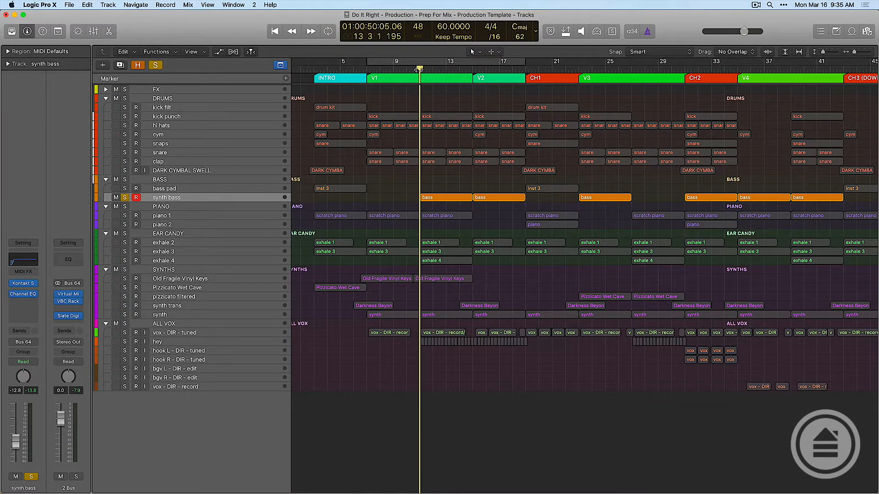
pyautogui.click(125, 99)
pyautogui.click(125, 197)
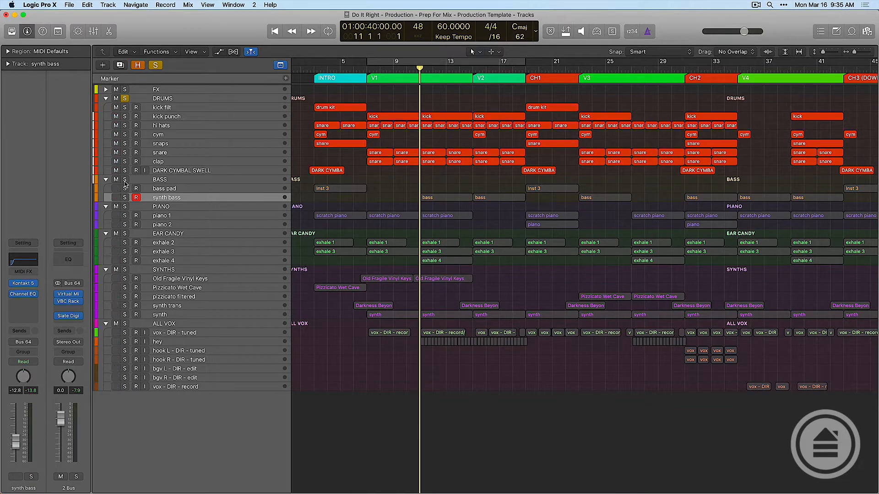
pyautogui.click(124, 180)
pyautogui.press('super+Down')
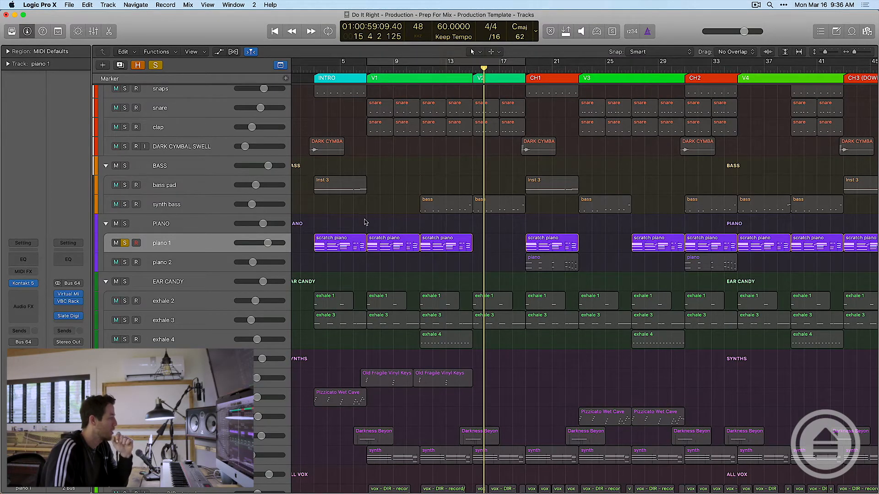
# - Inspect the Noise settings of the Alicias Keys instrument in piano 1's Kontakt 5 plug-in and close it
pyautogui.click(23, 284)
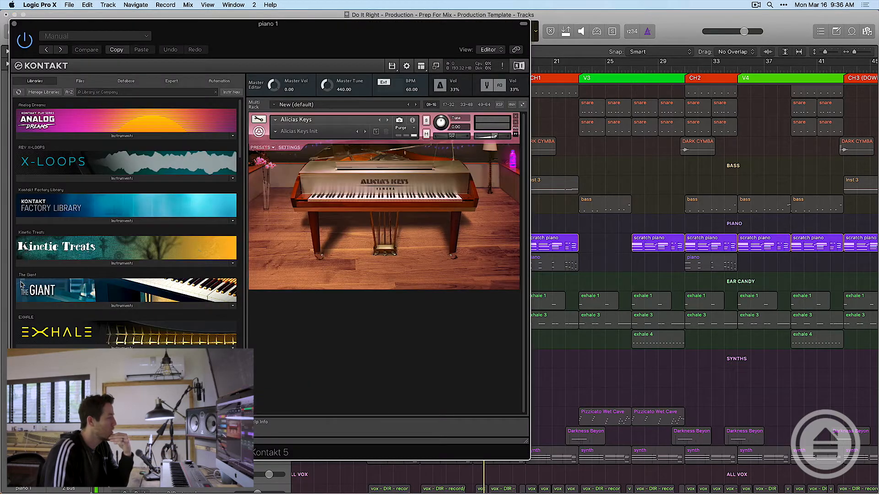
pyautogui.click(291, 147)
pyautogui.click(442, 223)
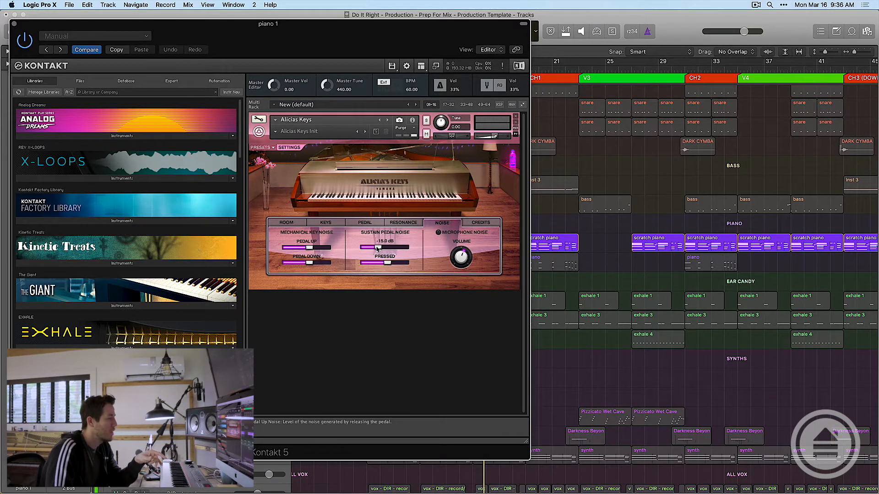
pyautogui.click(14, 24)
# - Raise the volume of the piano 2 track while auditioning its part at CH1
pyautogui.click(374, 74)
pyautogui.click(214, 241)
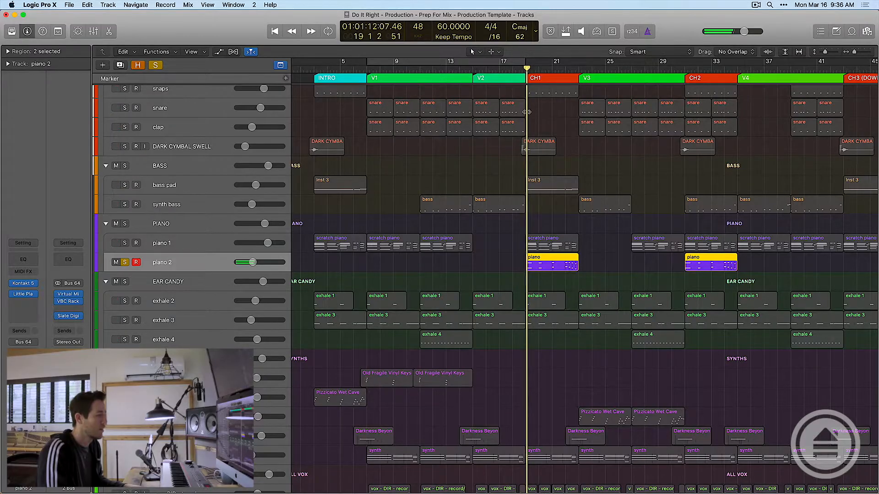
pyautogui.press('super+Right')
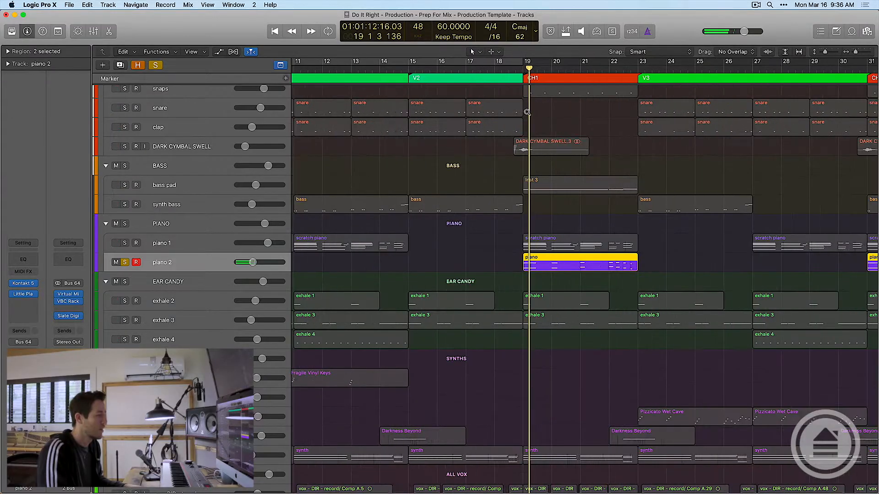
pyautogui.moveTo(237, 269); pyautogui.dragTo(250, 269)
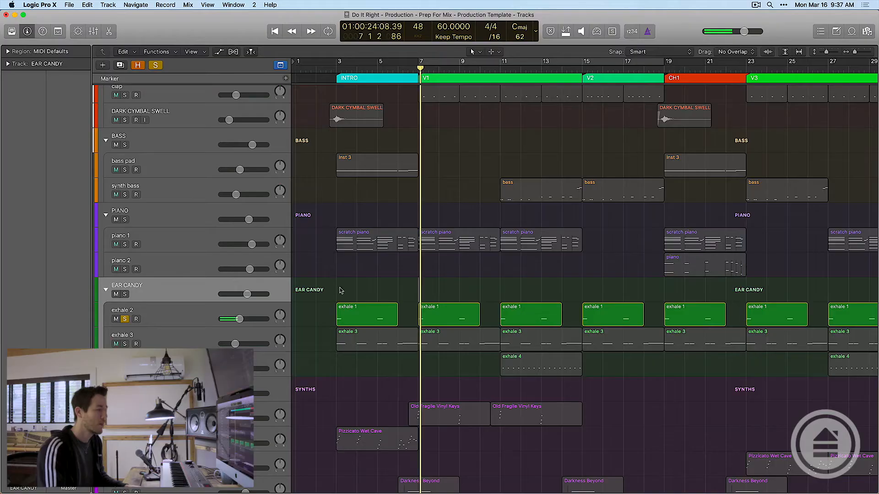
# - Raise the EAR CANDY stack's volume and set the exhale 2 track to about -5.0 dB
pyautogui.press('super+Right')
pyautogui.moveTo(247, 296); pyautogui.dragTo(255, 295)
pyautogui.press('space')
pyautogui.press('space')
pyautogui.click(239, 319)
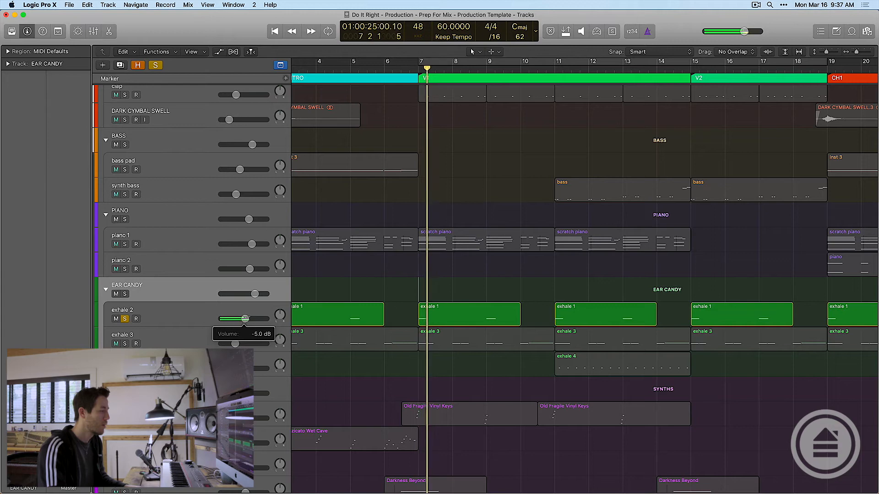
pyautogui.click(240, 316)
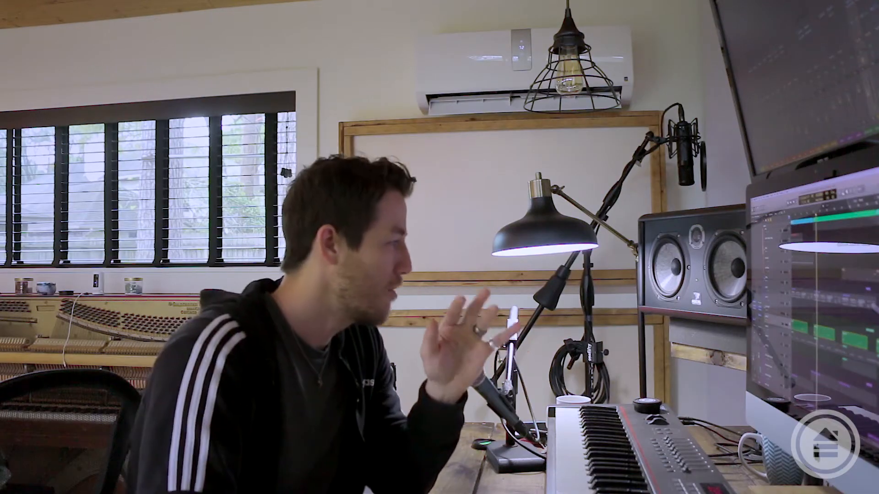
# - Inspect exhale 2's Little Plate reverb and Channel EQ, comparing the EQ on and off, and check its Bus 1 send
pyautogui.click(23, 292)
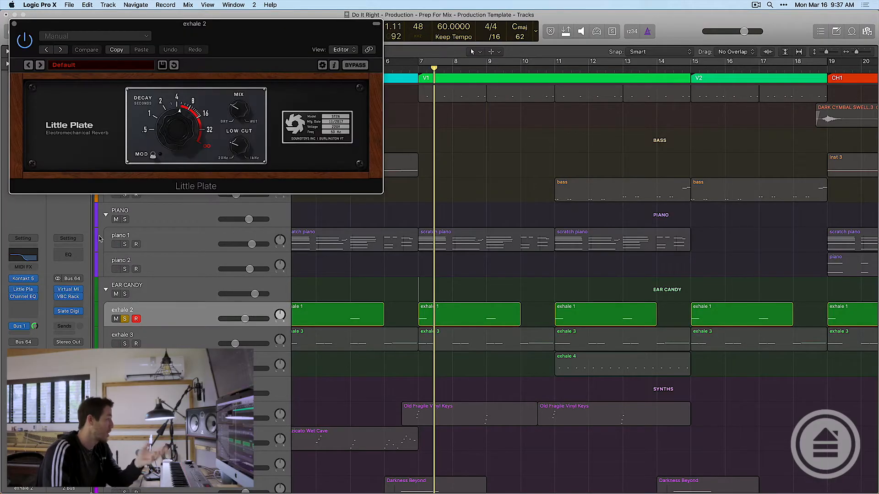
pyautogui.click(14, 24)
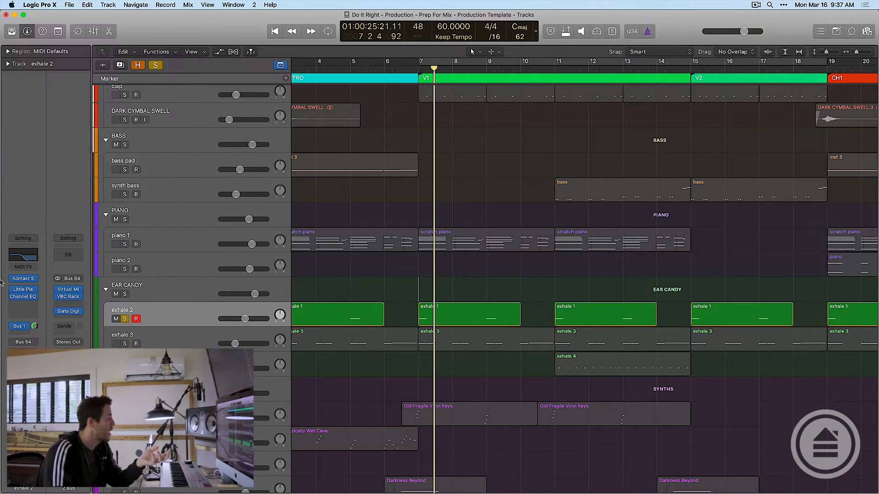
pyautogui.click(22, 297)
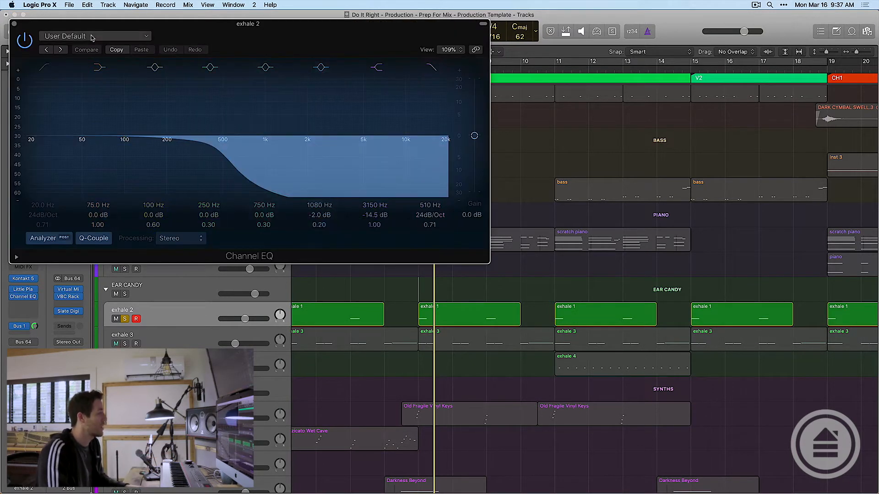
pyautogui.click(30, 41)
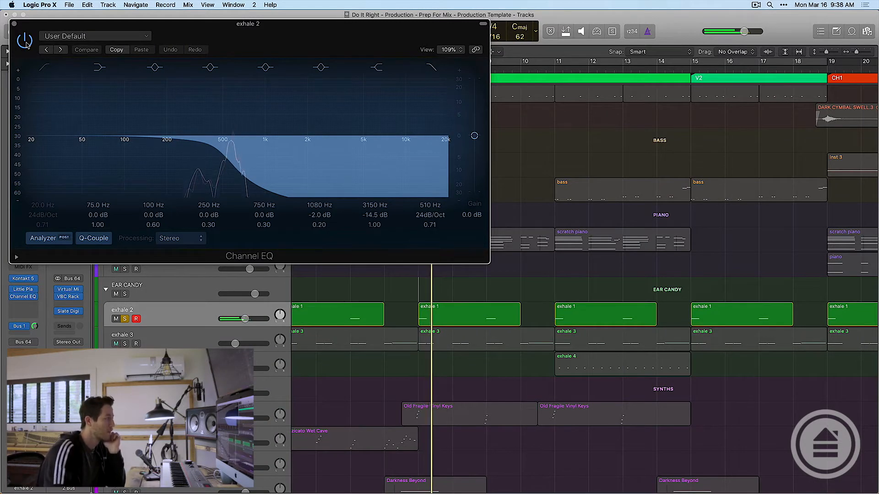
pyautogui.click(14, 24)
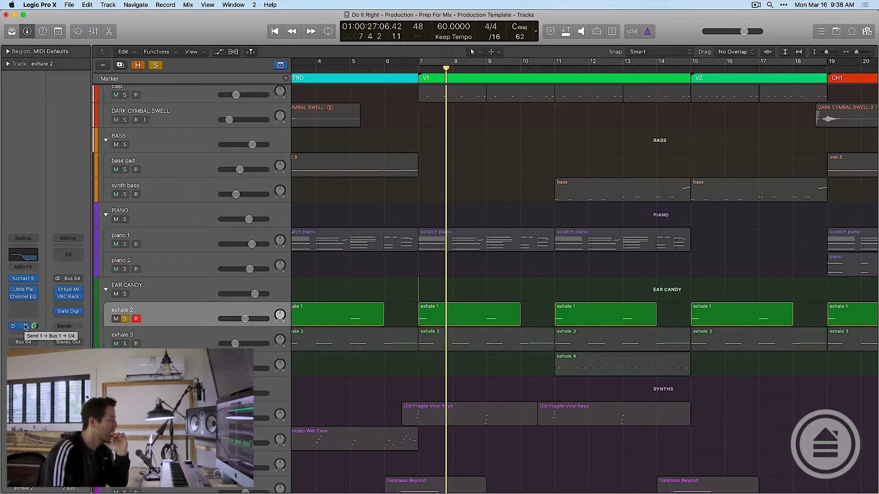
pyautogui.click(25, 327)
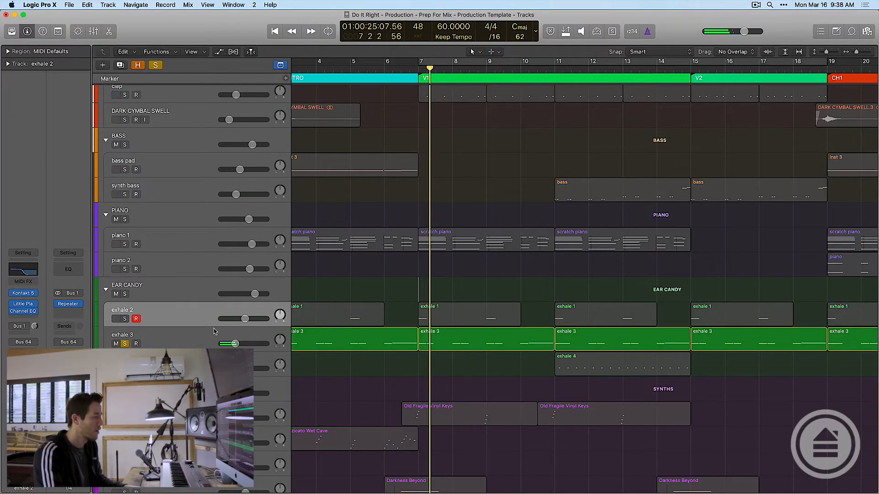
# - Raise the exhale 3 track's volume to about -3.1 dB during playback
pyautogui.moveTo(236, 344); pyautogui.dragTo(245, 344)
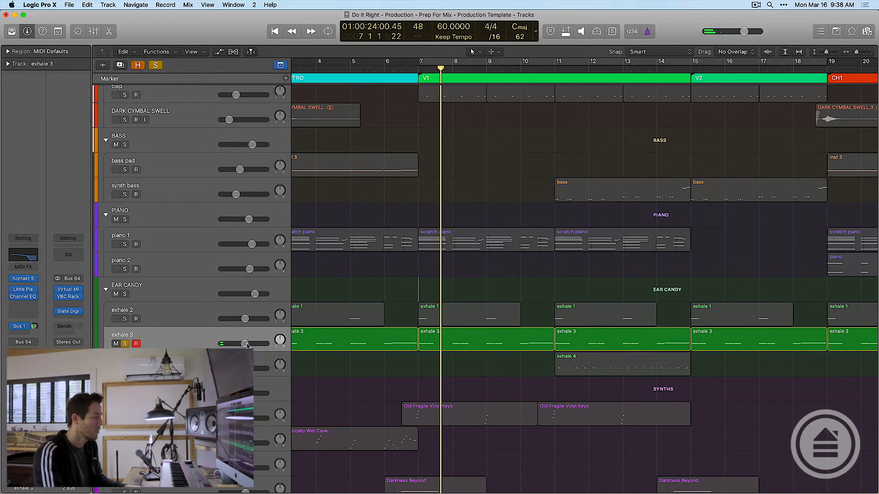
pyautogui.moveTo(246, 344); pyautogui.dragTo(246, 343)
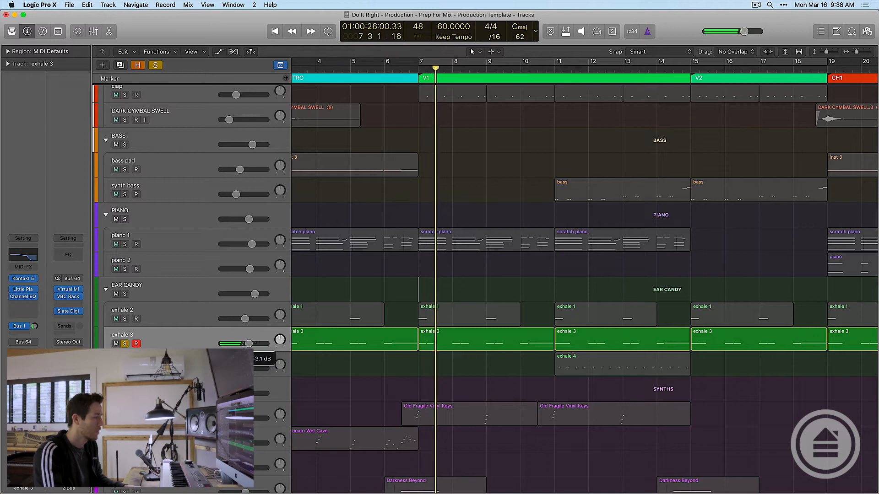
pyautogui.click(515, 324)
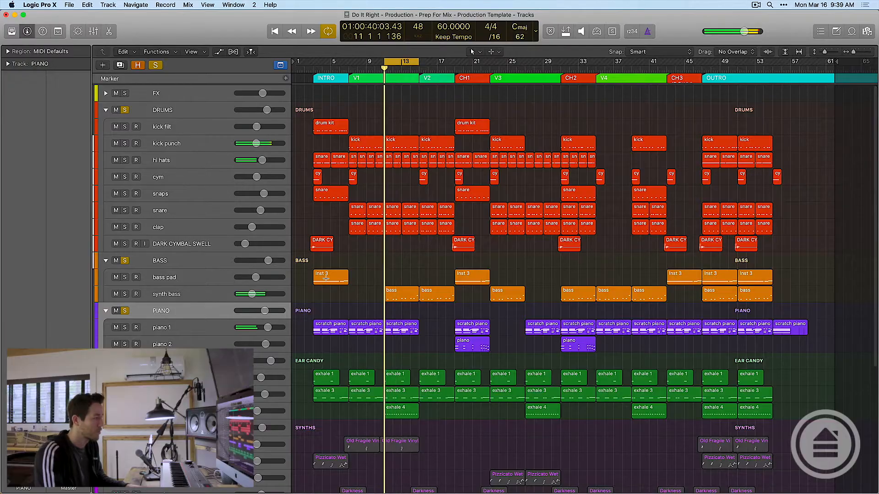
# - Lower the exhale 3 track's volume while playing the other stacks together from bar 11
pyautogui.press('super+Right')
pyautogui.press('super+Right')
pyautogui.press('super+Right')
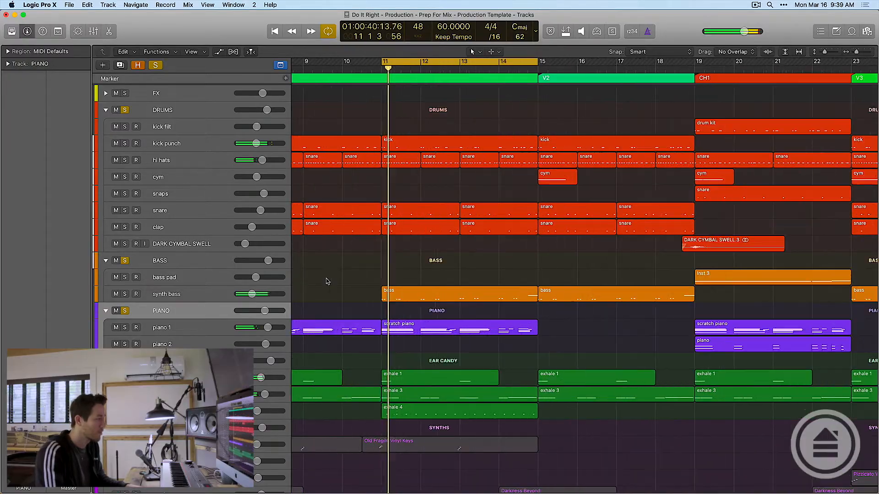
pyautogui.scroll(-8, 356, 263)
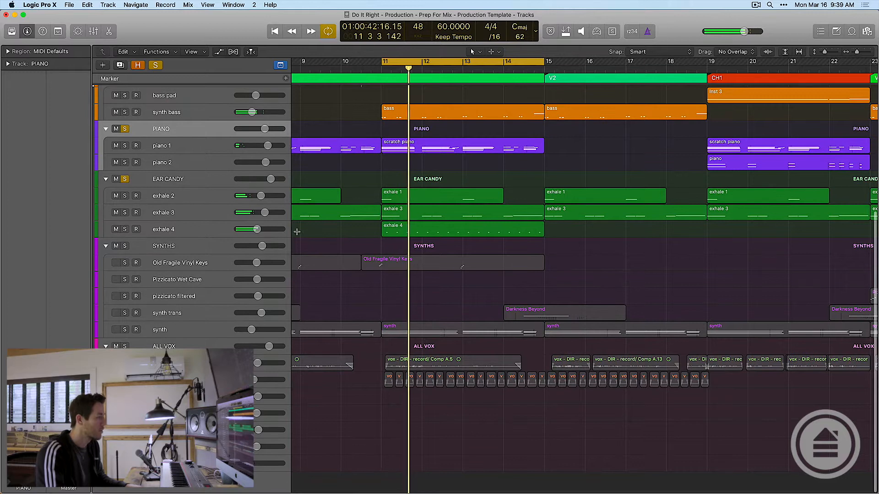
pyautogui.moveTo(266, 218); pyautogui.dragTo(258, 215)
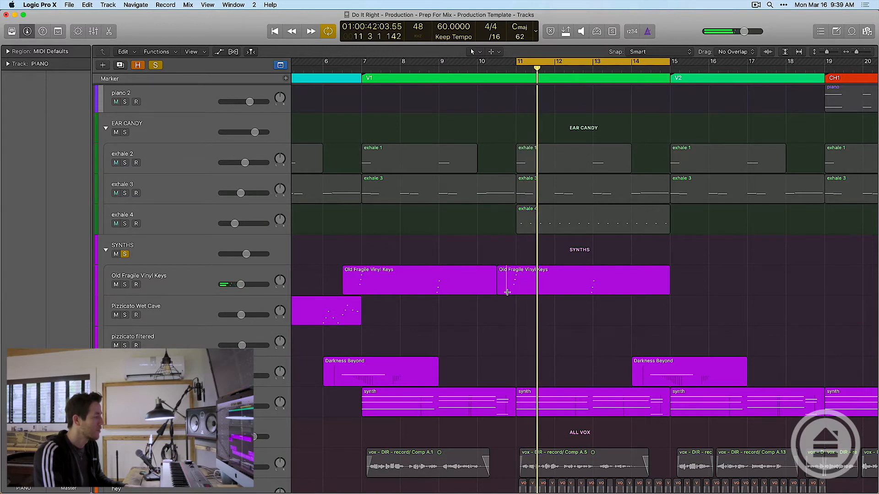
# - Listen to the Old Fragile Vinyl Keys part through bars 11 to 14 and turn off the SYNTHS stack's solo
pyautogui.hscroll(3, 507, 292)
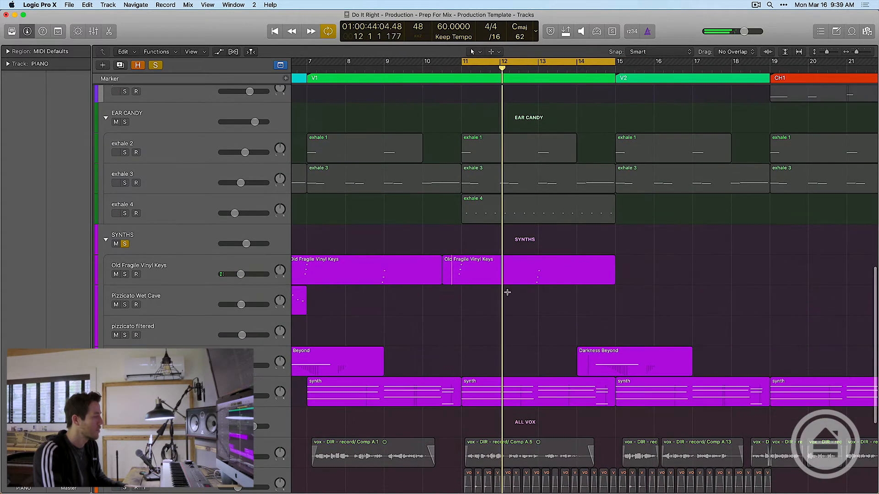
pyautogui.hscroll(2, 507, 292)
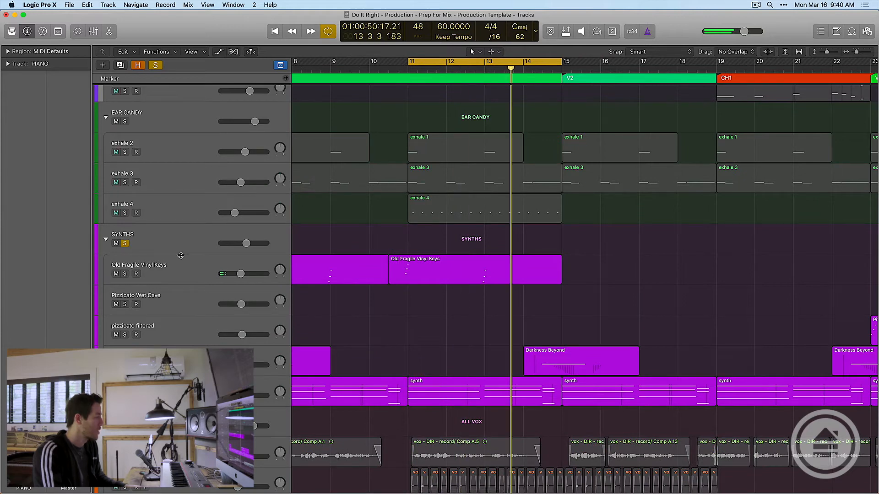
pyautogui.click(125, 243)
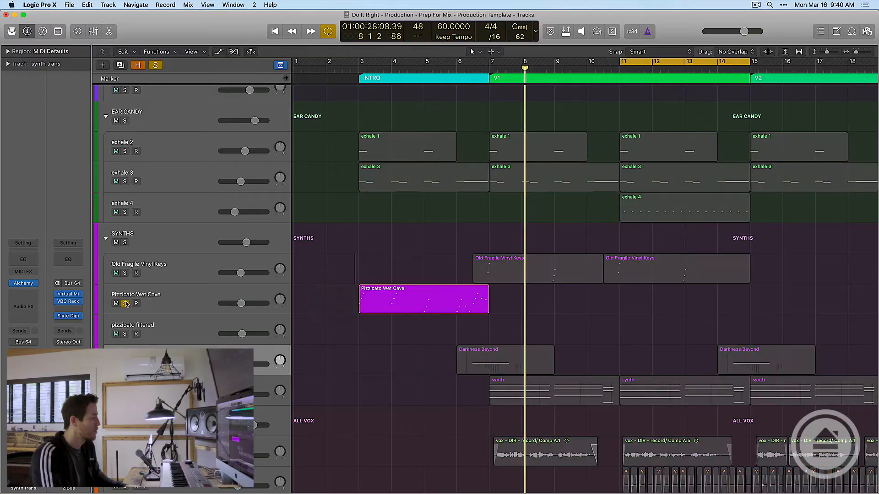
# - Play the soloed Pizzicato Wet Cave part from the intro and review the Pizzicato Wet Cave, pizzicato filtered and synth channel strips
pyautogui.press('space')
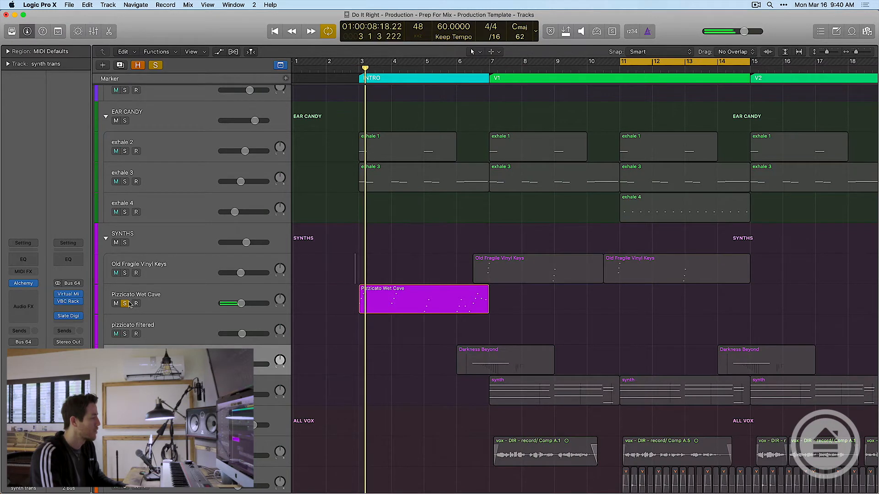
pyautogui.click(204, 302)
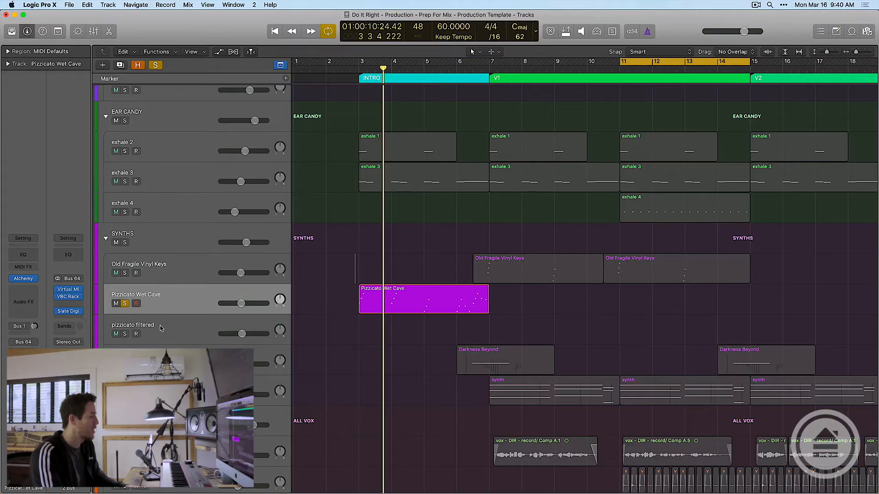
pyautogui.click(161, 329)
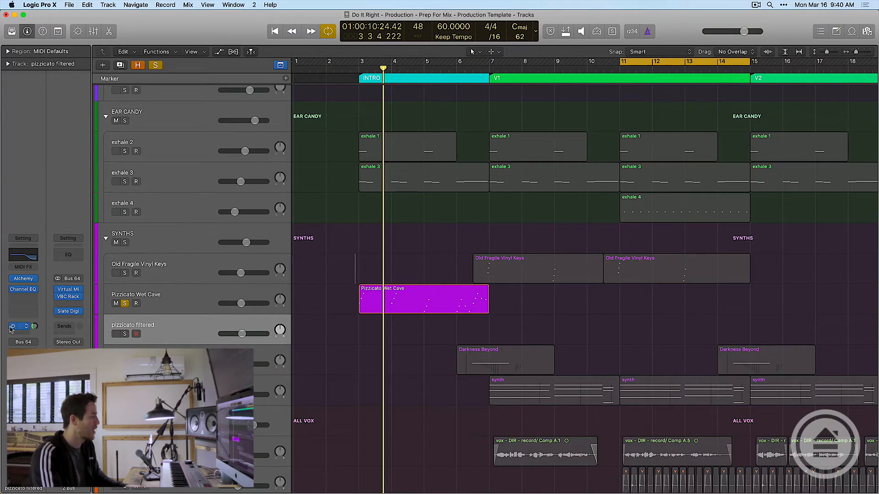
pyautogui.click(161, 389)
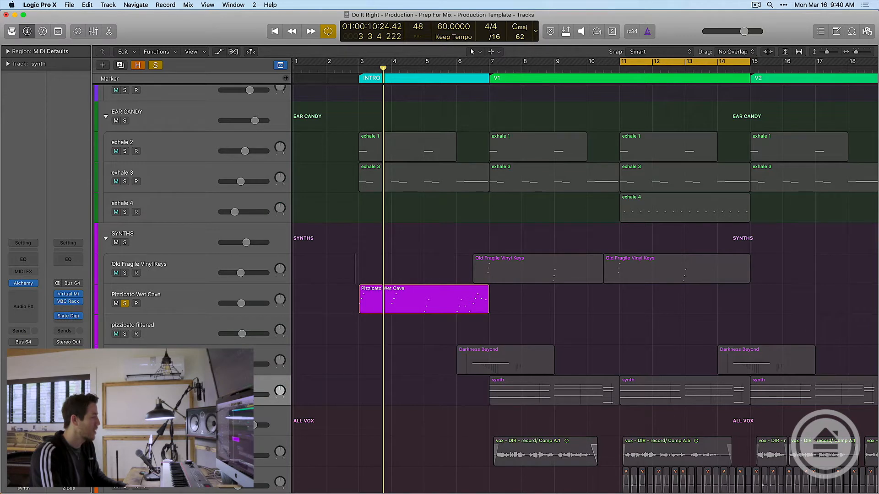
# - Turn off the solo on the Pizzicato Wet Cave track and show the whole song's arrangement
pyautogui.click(124, 305)
pyautogui.press('super+Left')
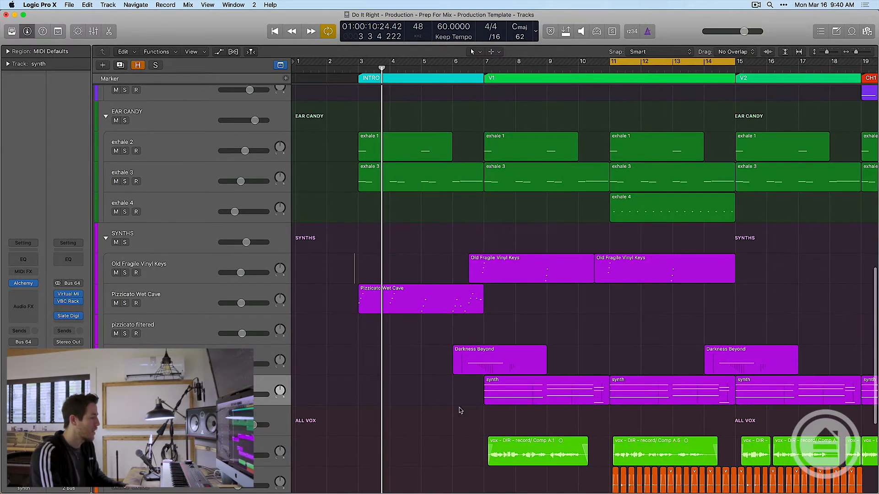
pyautogui.press('super+Left')
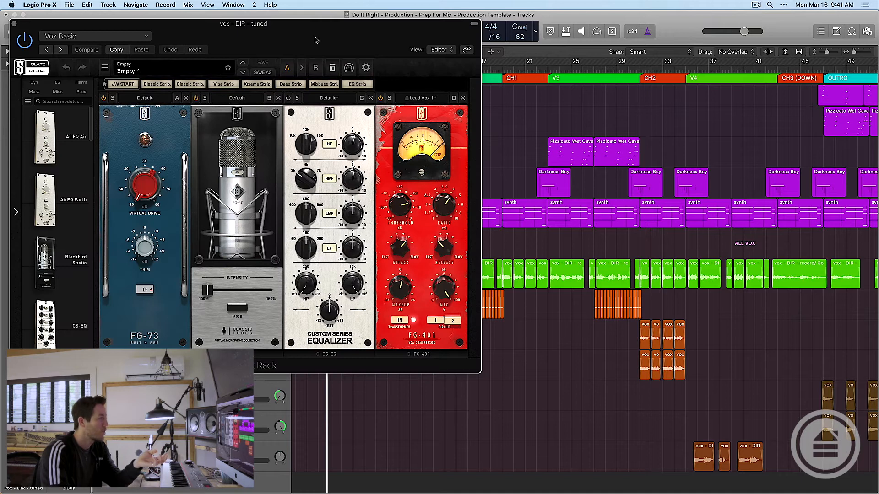
# - Remove the Custom Series Equalizer module from the Virtual Mix Rack on the vox - DIR - tuned track
pyautogui.moveTo(315, 40); pyautogui.dragTo(327, 48)
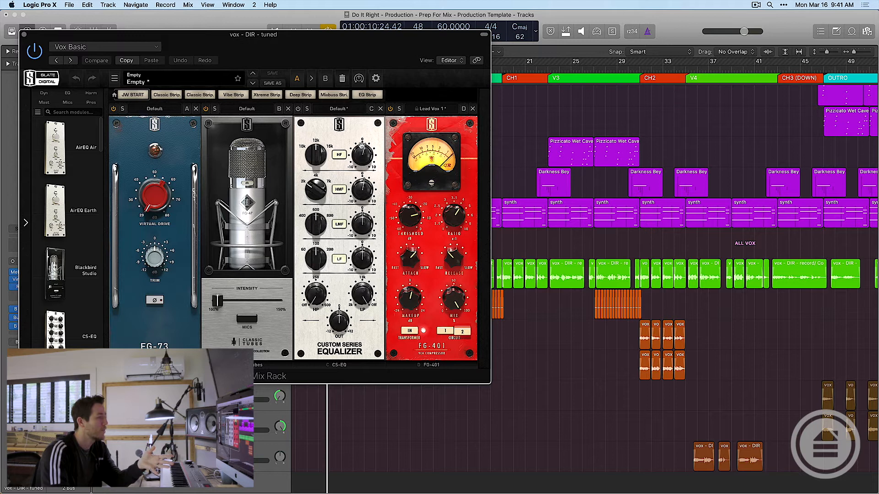
pyautogui.click(379, 110)
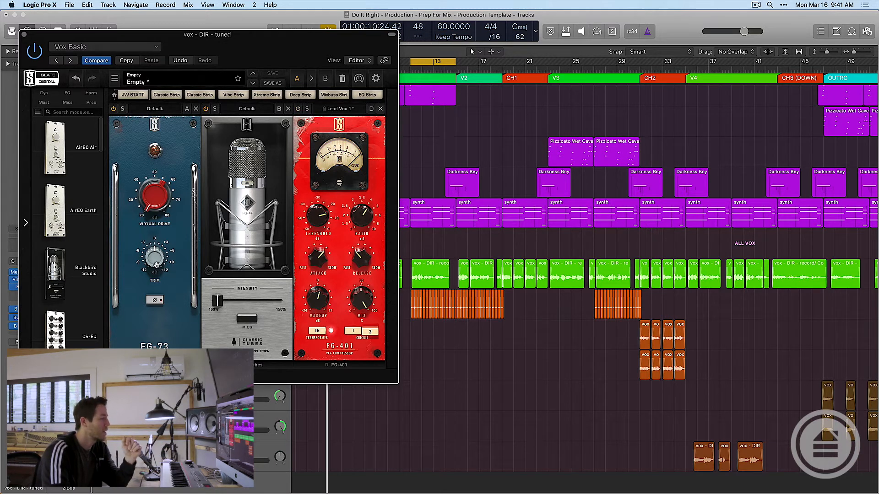
pyautogui.click(24, 35)
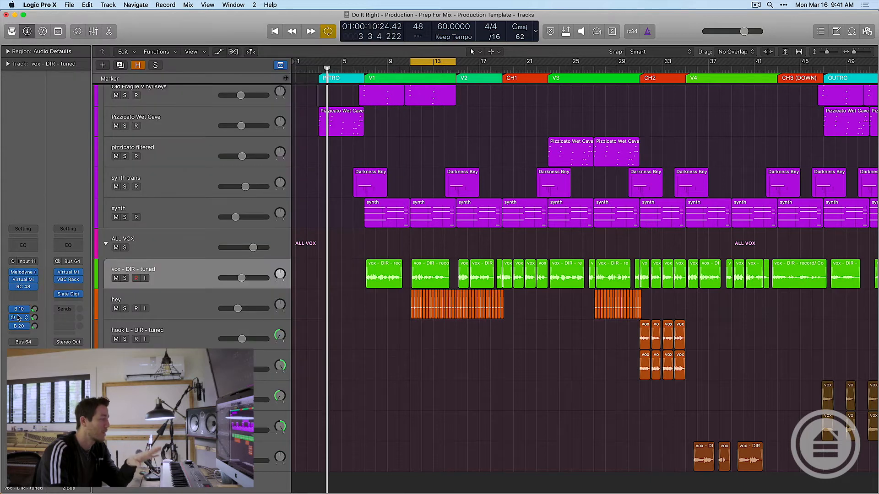
# - Review the RC 48 reverb on the vox - DIR - tuned track and bypass it together with the Bus 10, Bus 1 and Bus 20 sends
pyautogui.click(21, 292)
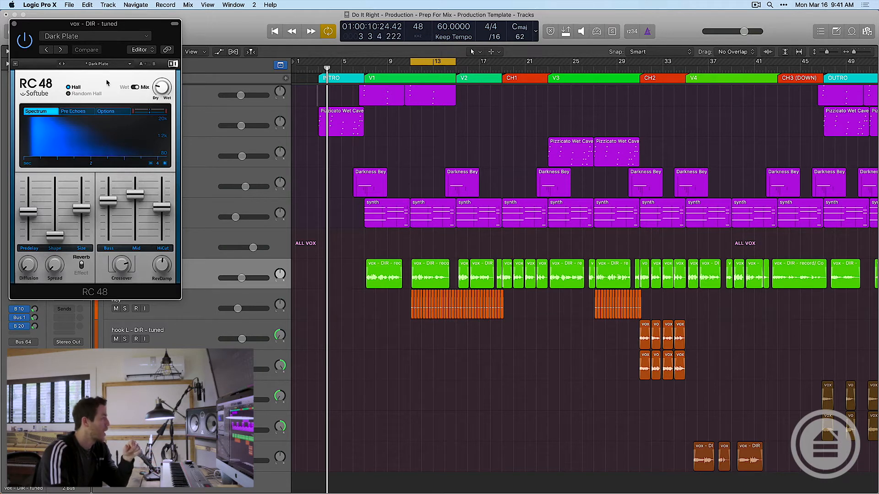
pyautogui.click(15, 24)
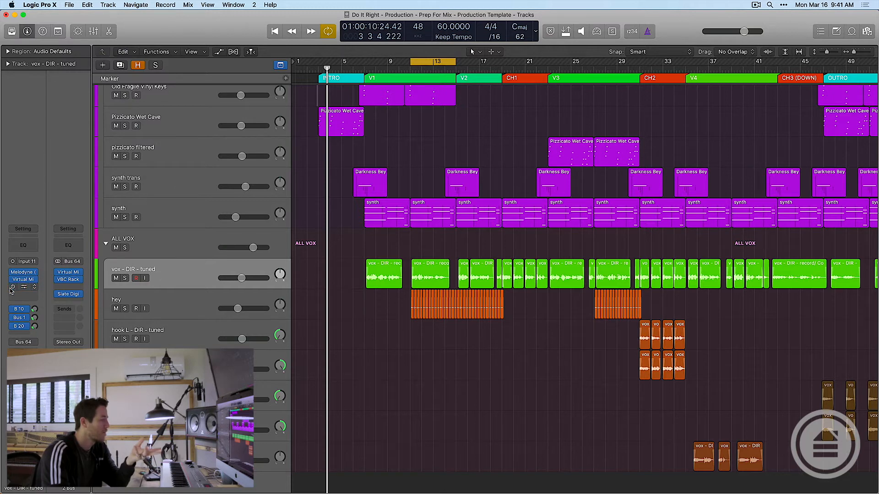
pyautogui.click(21, 313)
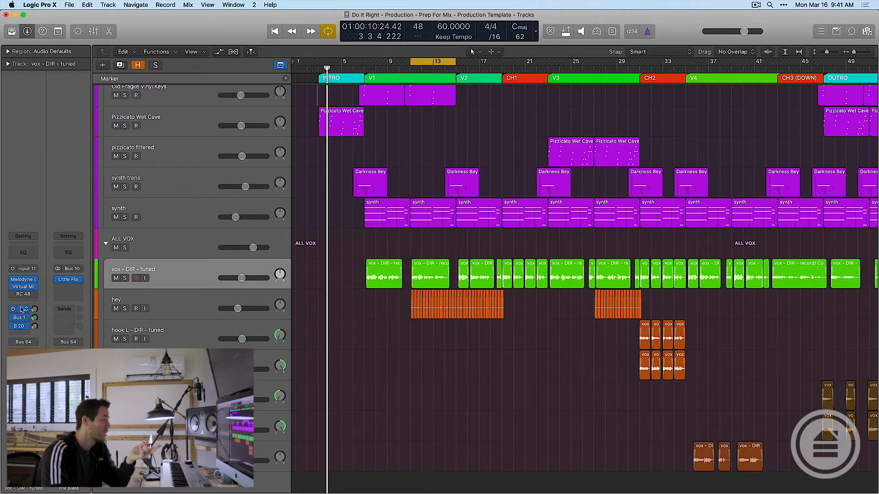
pyautogui.click(21, 317)
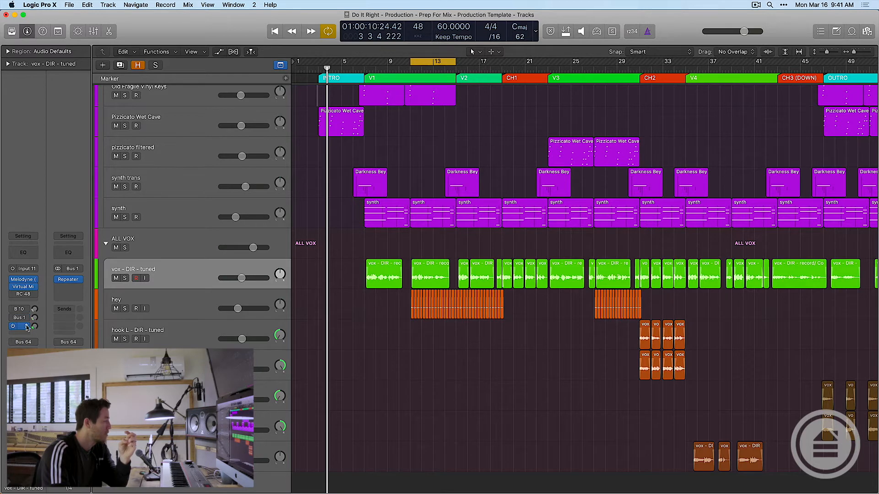
pyautogui.click(26, 327)
pyautogui.click(19, 333)
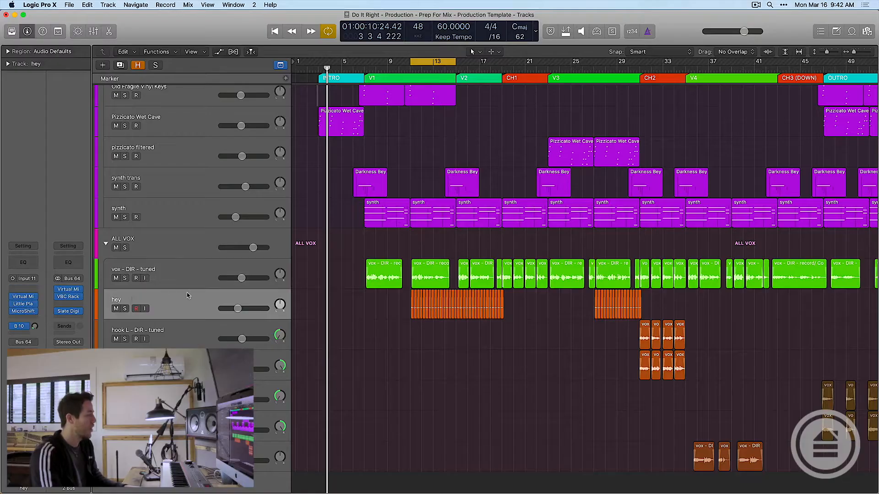
# - Solo the hey track, adjust its volume and review its MicroShift plug-in
pyautogui.click(122, 310)
pyautogui.press('z')
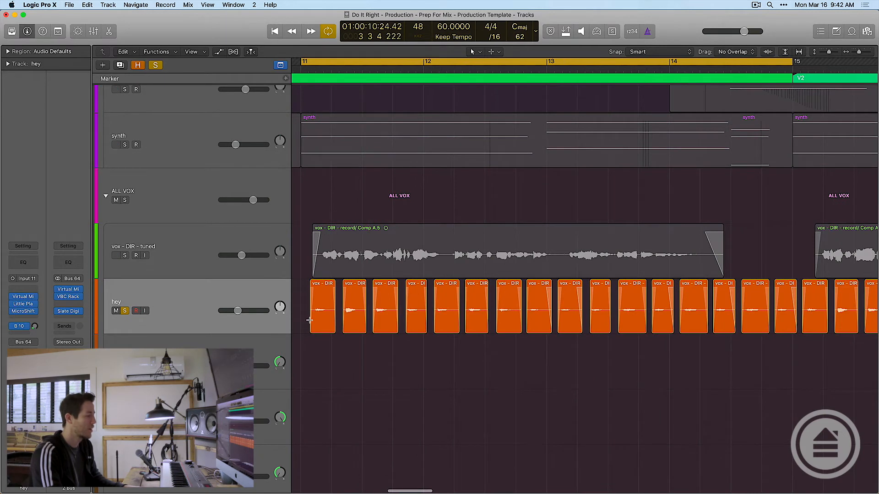
pyautogui.moveTo(238, 311); pyautogui.dragTo(237, 310)
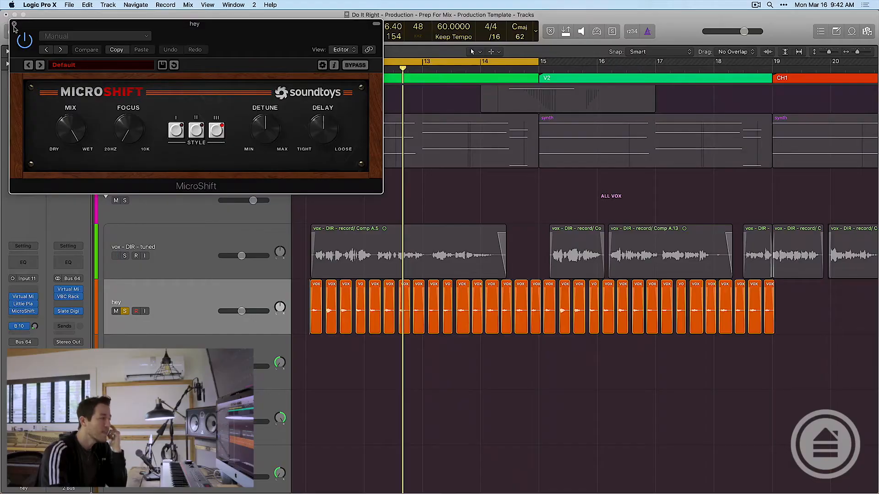
pyautogui.click(14, 24)
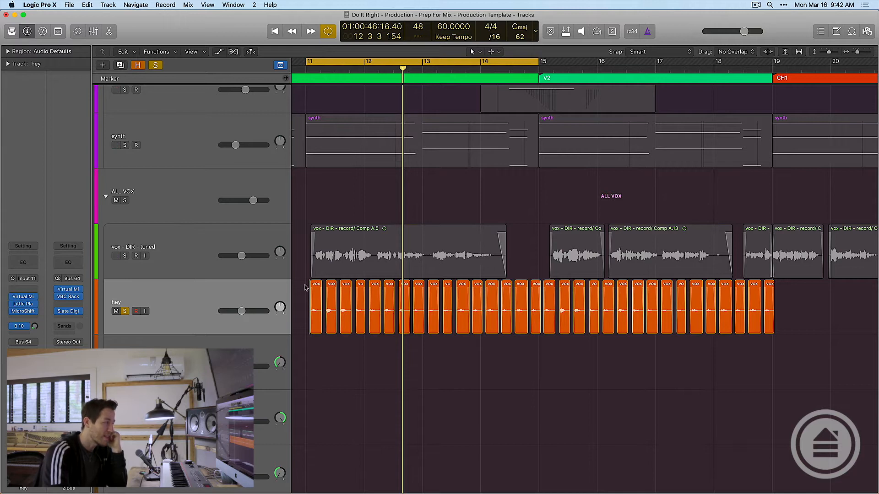
# - Bypass the hey track's Bus 10 send, Little Plate and MicroShift, and play the soloed part from bar 11
pyautogui.click(24, 327)
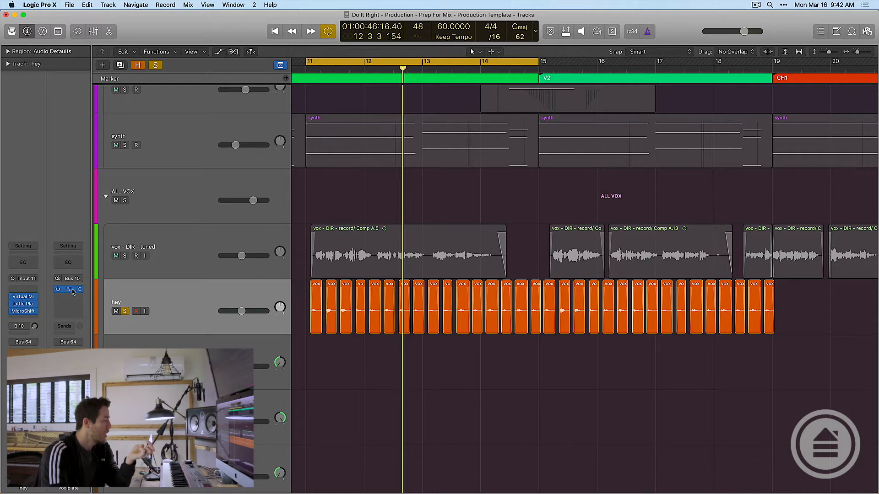
pyautogui.click(24, 299)
pyautogui.press('super+w')
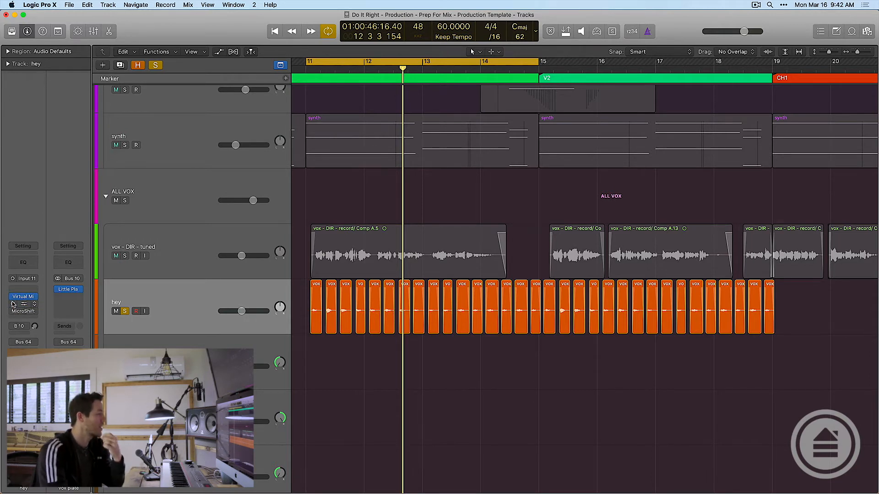
pyautogui.press('space')
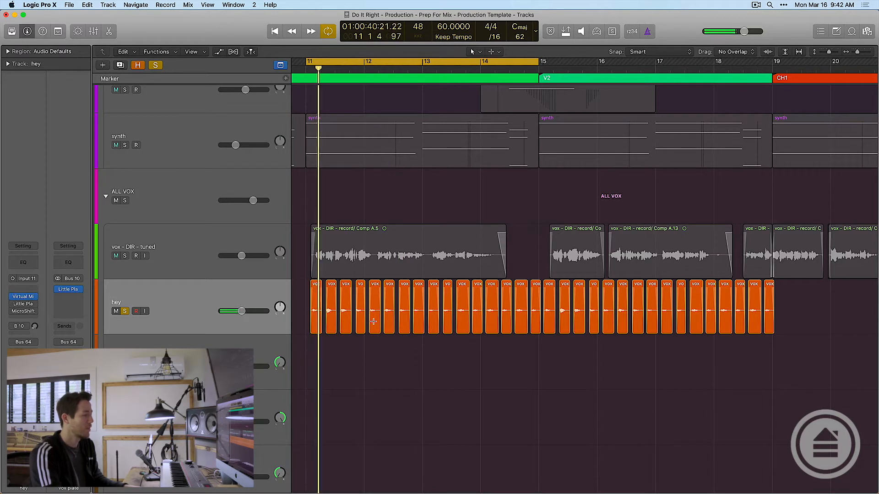
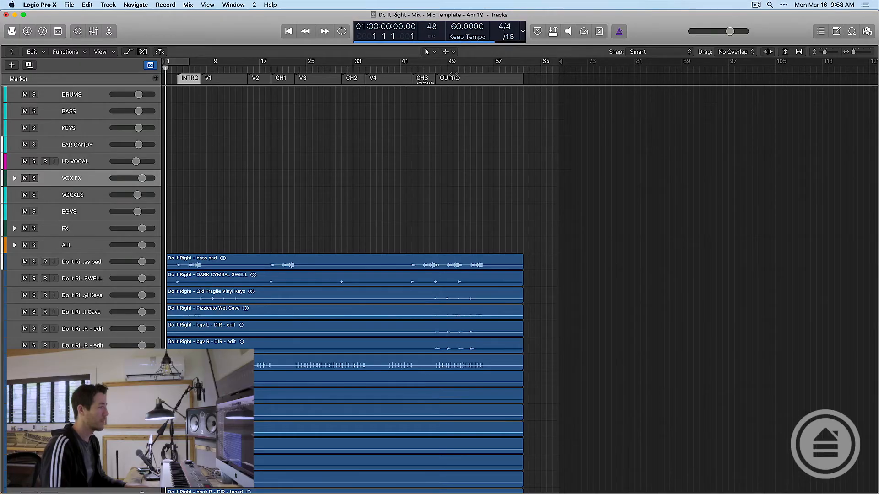
# - Colour the INTRO and OUTRO markers turquoise
pyautogui.click(457, 77)
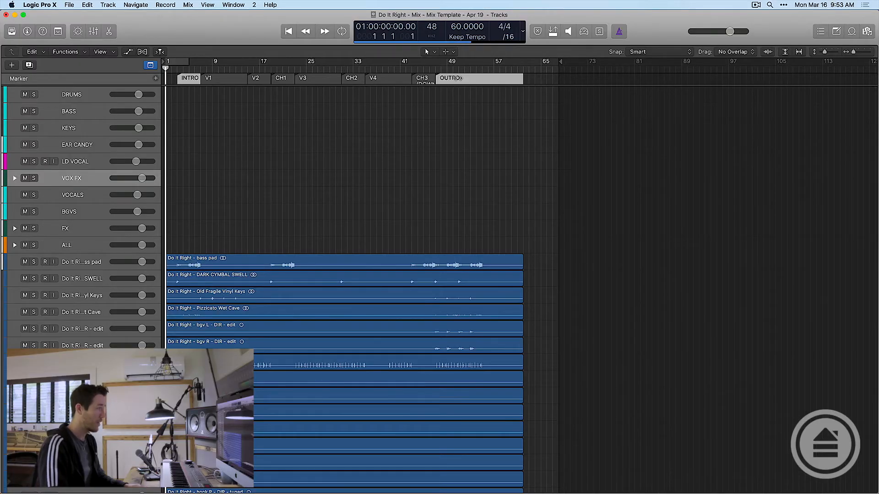
pyautogui.hotkey('alt', 'c')
pyautogui.moveTo(497, 175); pyautogui.dragTo(419, 167)
pyautogui.click(413, 177)
# - Colour the V1, V2, V3 and V4 markers green
pyautogui.click(225, 79)
pyautogui.keyDown('shift'); pyautogui.click(266, 78); pyautogui.keyUp('shift')
pyautogui.keyDown('shift'); pyautogui.click(306, 79); pyautogui.keyUp('shift')
pyautogui.keyDown('shift'); pyautogui.click(388, 81); pyautogui.keyUp('shift')
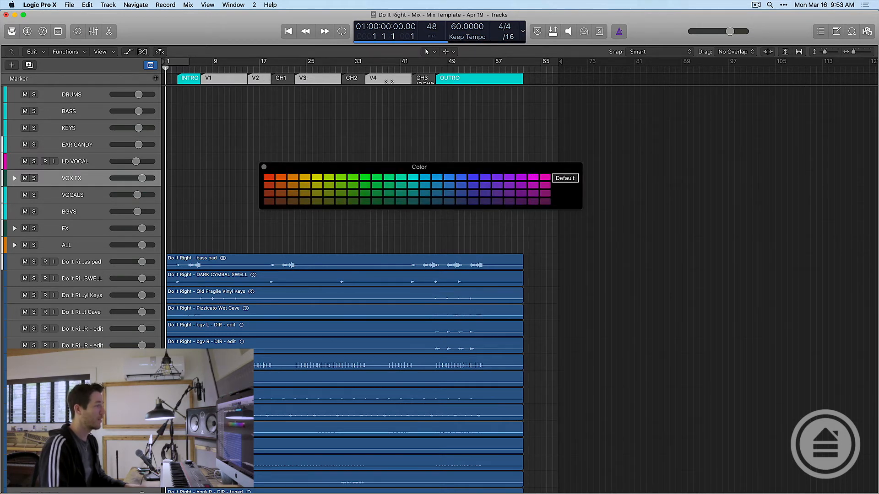
pyautogui.click(376, 178)
# - Colour the CH1, CH2 and CH3 markers red and close the colour palette
pyautogui.click(283, 79)
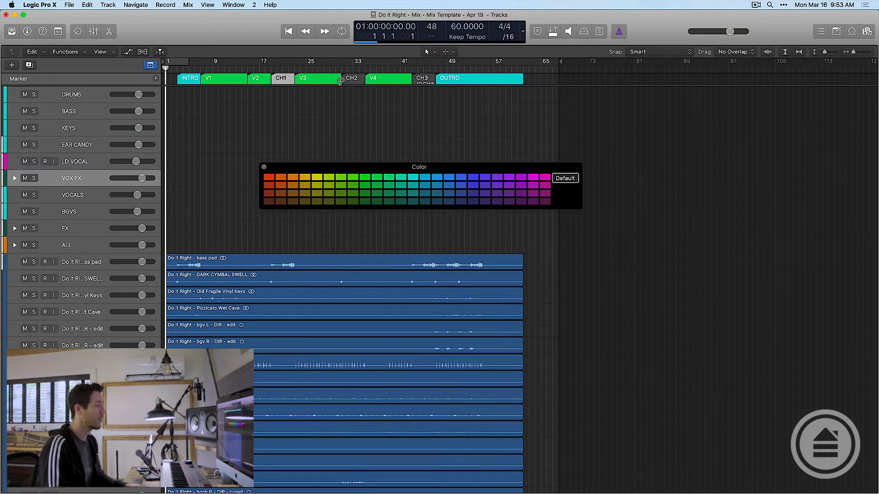
pyautogui.click(269, 176)
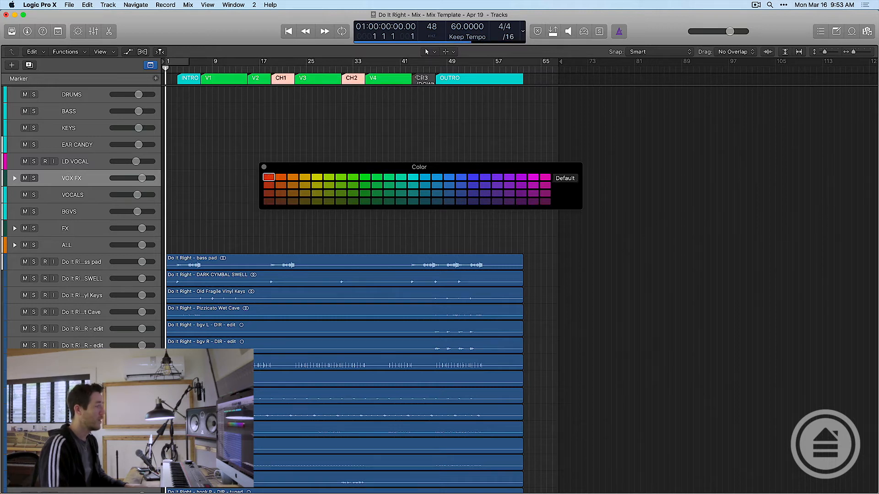
pyautogui.click(419, 79)
pyautogui.click(269, 178)
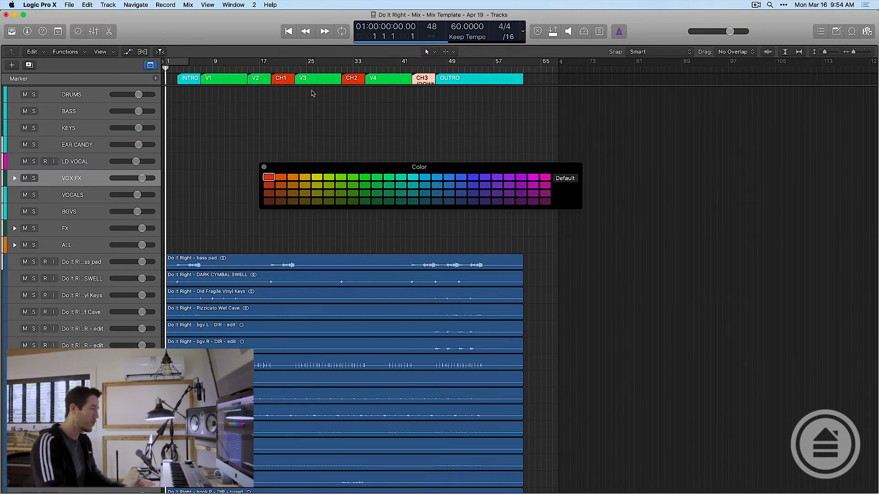
pyautogui.click(264, 167)
# - Shrink the track heights and widen the track headers to fit the full track names
pyautogui.press('super+Up')
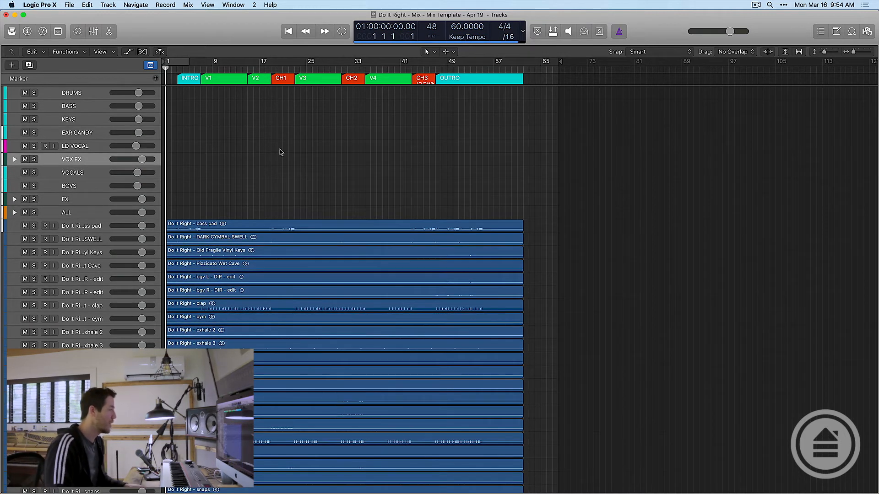
pyautogui.press('super+Up')
pyautogui.moveTo(161, 188); pyautogui.dragTo(208, 191)
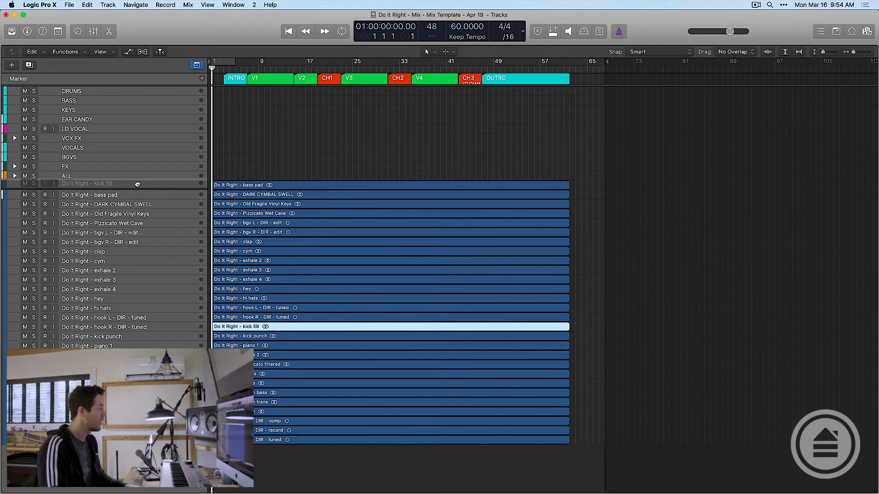
# - Group the drum tracks directly below ALL in the order kick filt, kick punch, snaps, snare, hi hats, cym, clap
pyautogui.click(138, 185)
pyautogui.moveTo(127, 337); pyautogui.dragTo(137, 194)
pyautogui.moveTo(123, 318); pyautogui.dragTo(136, 205)
pyautogui.moveTo(126, 384); pyautogui.dragTo(129, 214)
pyautogui.moveTo(115, 299); pyautogui.dragTo(109, 242)
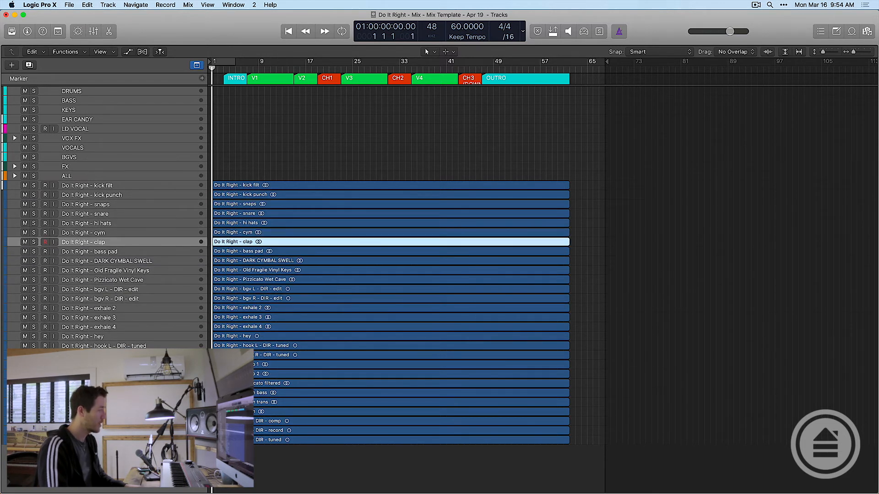
# - Move the seven tracks from kick filt to clap together above the DRUMS track
pyautogui.keyDown('shift'); pyautogui.click(102, 186); pyautogui.keyUp('shift')
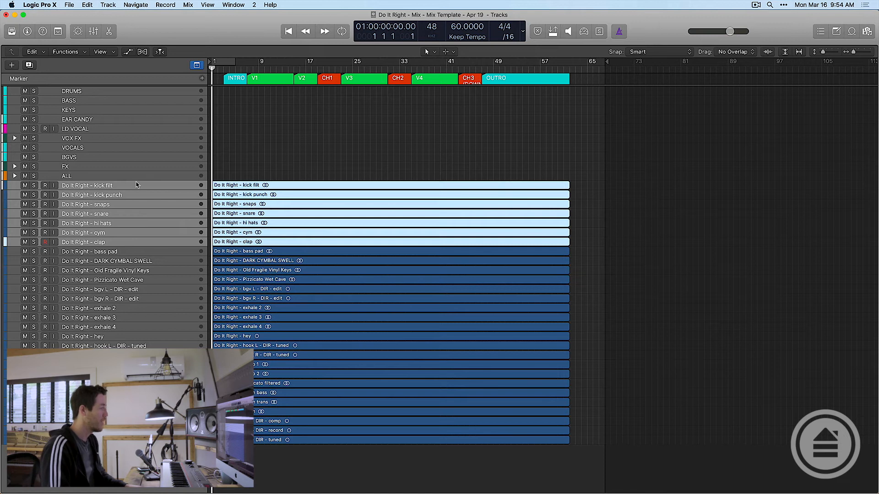
pyautogui.moveTo(132, 187); pyautogui.dragTo(135, 93)
pyautogui.click(105, 157)
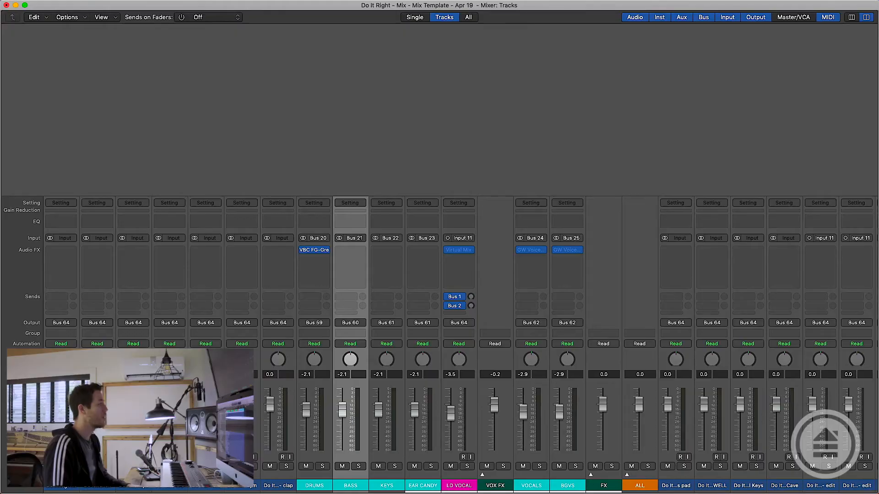
# - Pull the seven drum tracks' faders all the way down and route their outputs to Bus 20 (DRUMS)
pyautogui.moveTo(61, 491); pyautogui.dragTo(270, 487)
pyautogui.moveTo(269, 403); pyautogui.dragTo(269, 450)
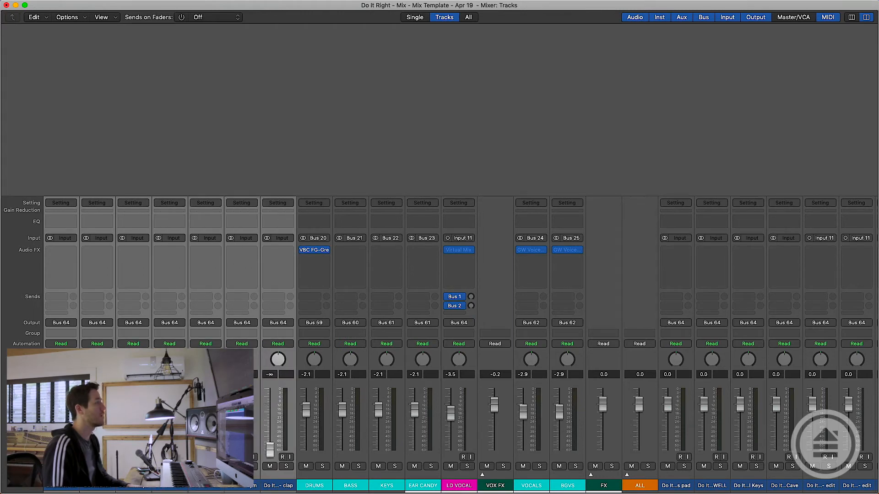
pyautogui.click(285, 323)
pyautogui.moveTo(315, 367)
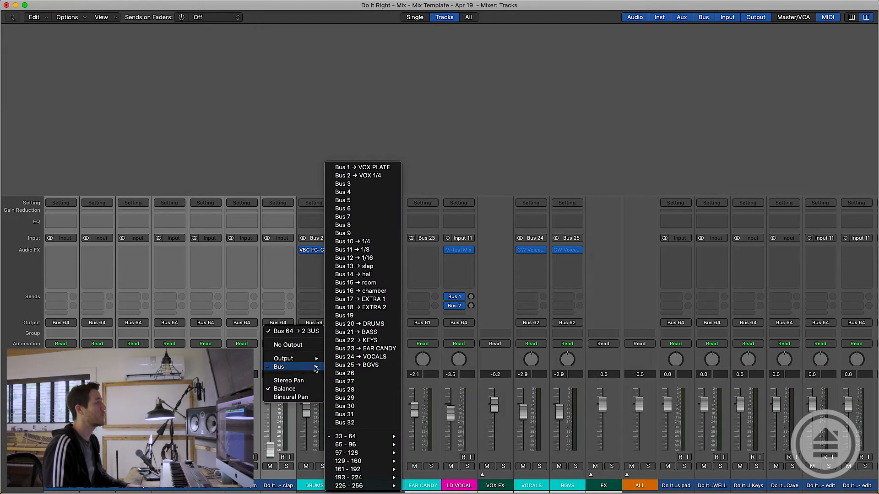
pyautogui.click(372, 325)
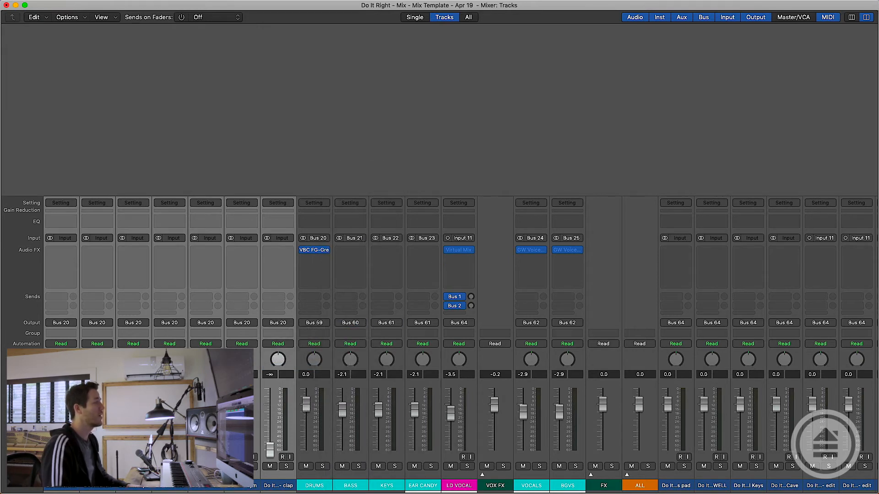
pyautogui.click(310, 441)
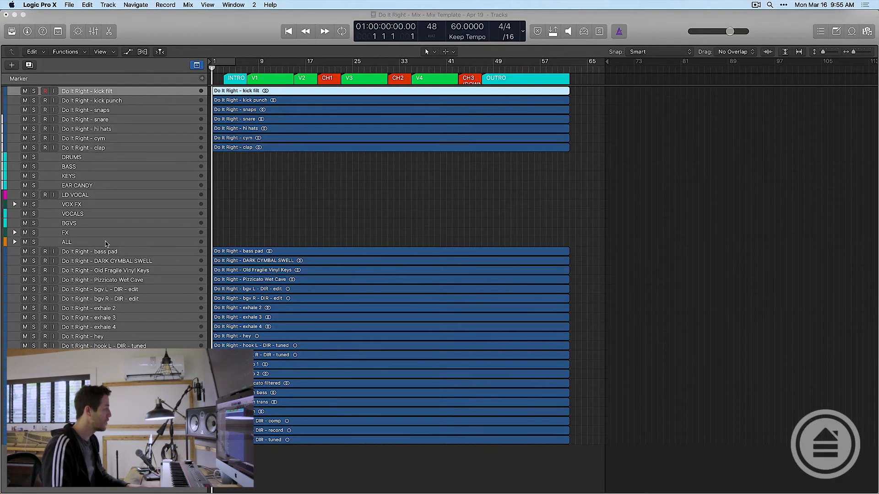
# - Move the bass pad track between the DRUMS and BASS tracks
pyautogui.click(114, 252)
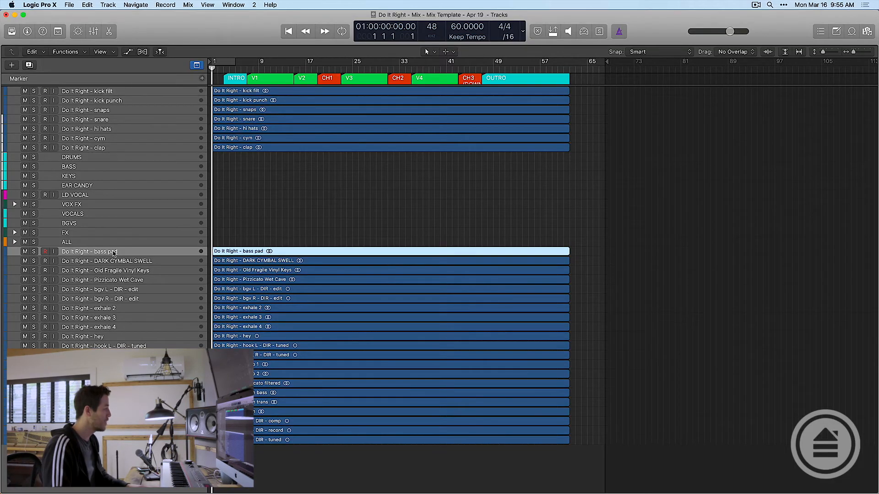
pyautogui.moveTo(103, 253); pyautogui.dragTo(102, 168)
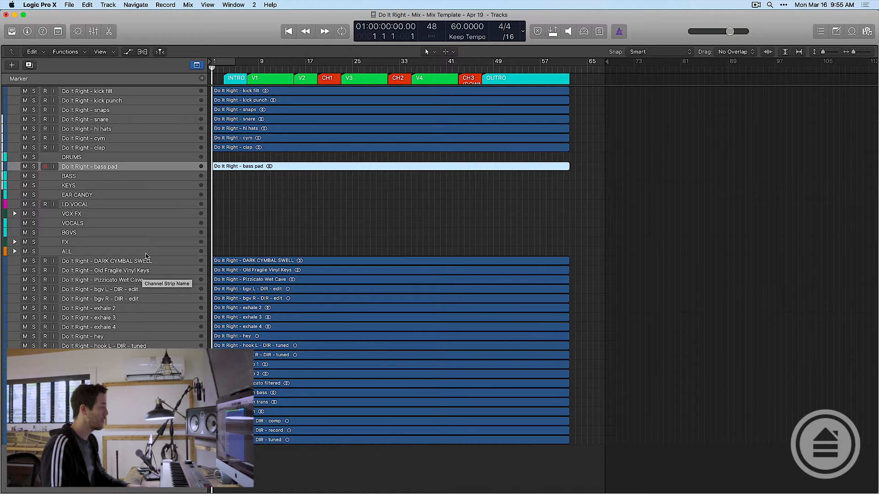
# - Move the DARK CYMBAL SWELL track directly above DRUMS and route its output to Bus 20 (DRUMS)
pyautogui.moveTo(139, 260); pyautogui.dragTo(133, 153)
pyautogui.press('x')
pyautogui.click(314, 323)
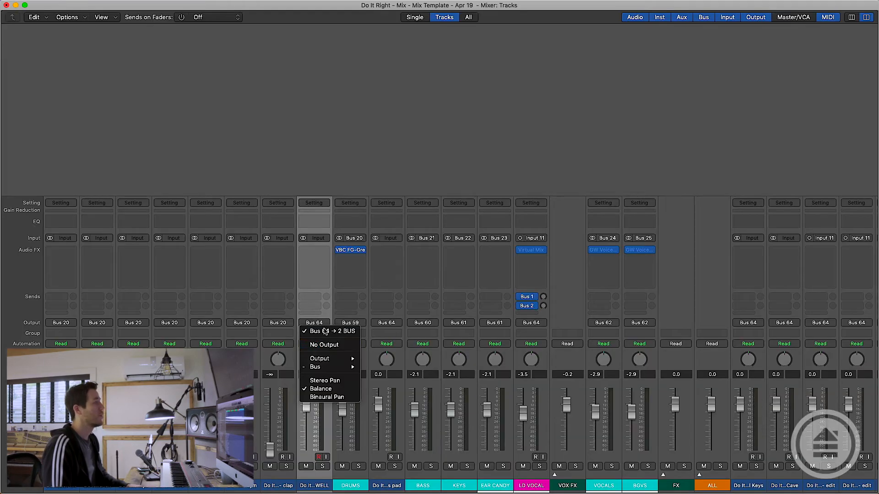
pyautogui.moveTo(330, 366)
pyautogui.click(399, 324)
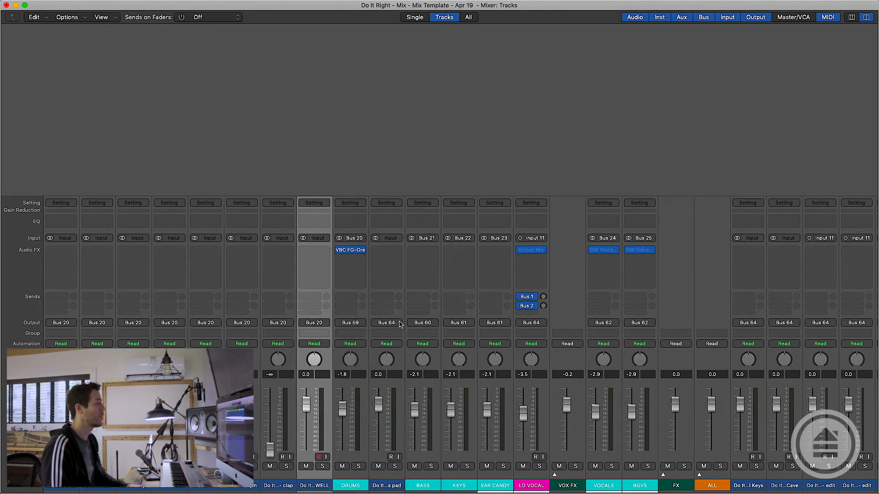
# - Pull the faders of bass pad and all unsorted stems after ALL fully down, and set the unsorted stems' inputs to No Input
pyautogui.click(378, 487)
pyautogui.moveTo(378, 403); pyautogui.dragTo(378, 451)
pyautogui.hscroll(15, 526, 333)
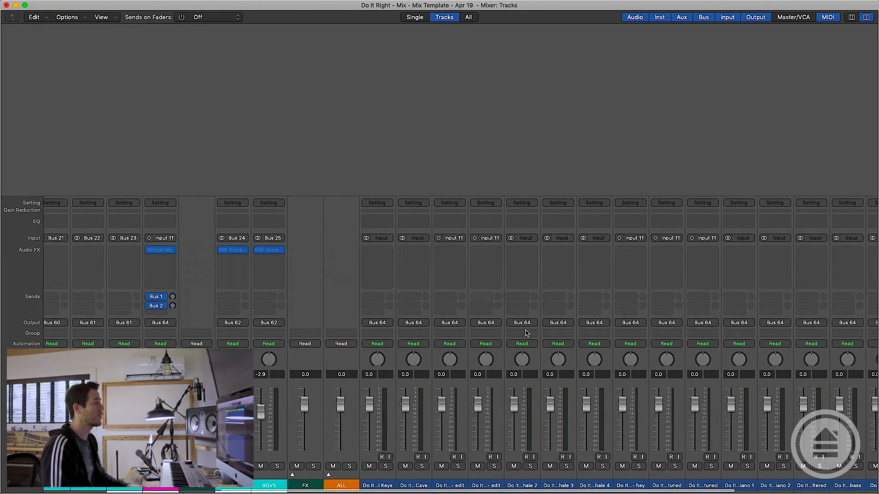
pyautogui.moveTo(135, 488); pyautogui.dragTo(791, 491)
pyautogui.moveTo(779, 405); pyautogui.dragTo(778, 451)
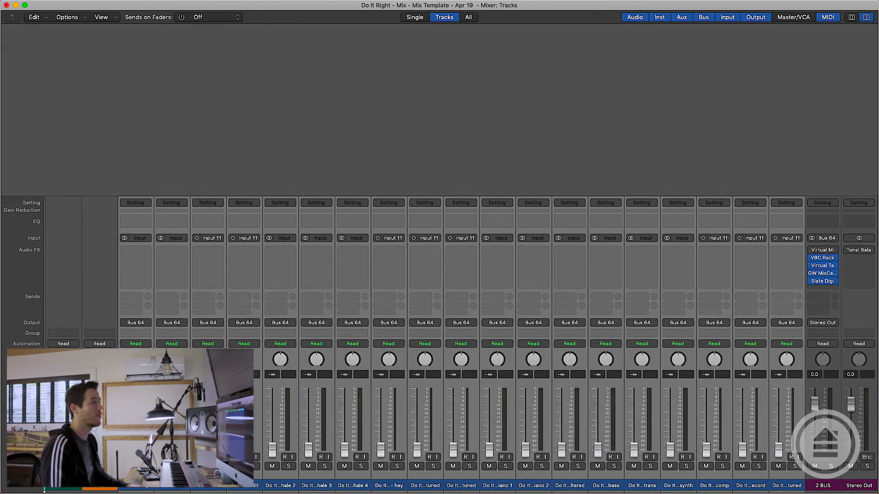
pyautogui.click(790, 244)
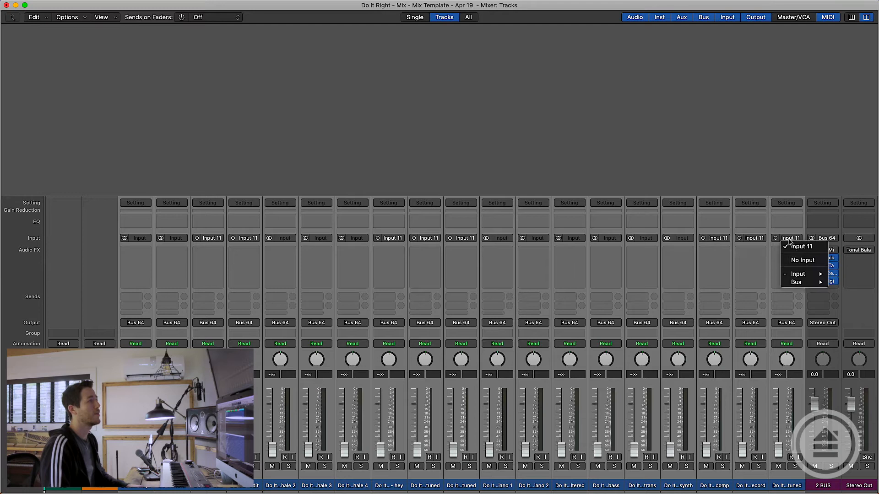
pyautogui.click(792, 259)
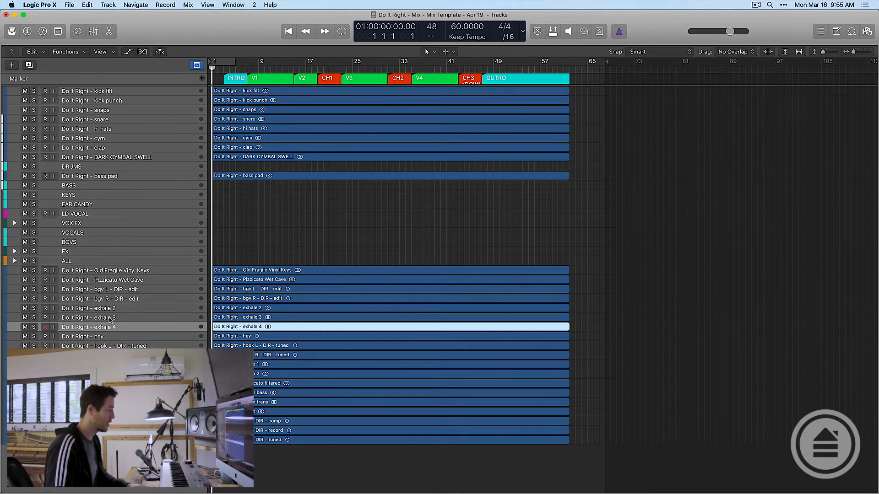
# - Move the exhale 2, exhale 3 and exhale 4 tracks together directly above EAR CANDY
pyautogui.keyDown('shift'); pyautogui.click(110, 318); pyautogui.keyUp('shift')
pyautogui.keyDown('shift'); pyautogui.click(112, 309); pyautogui.keyUp('shift')
pyautogui.moveTo(106, 309); pyautogui.dragTo(110, 204)
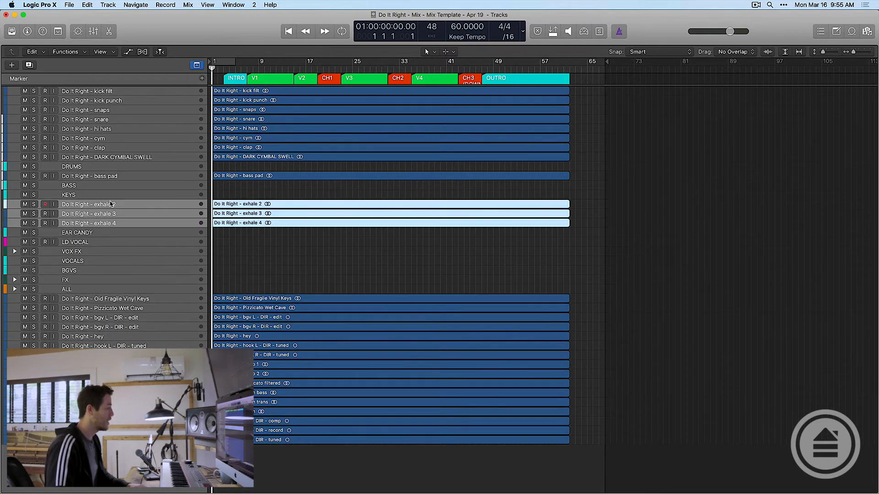
# - Move the bgv L and bgv R edit tracks directly above BGVS and the hey track directly above EAR CANDY
pyautogui.click(130, 301)
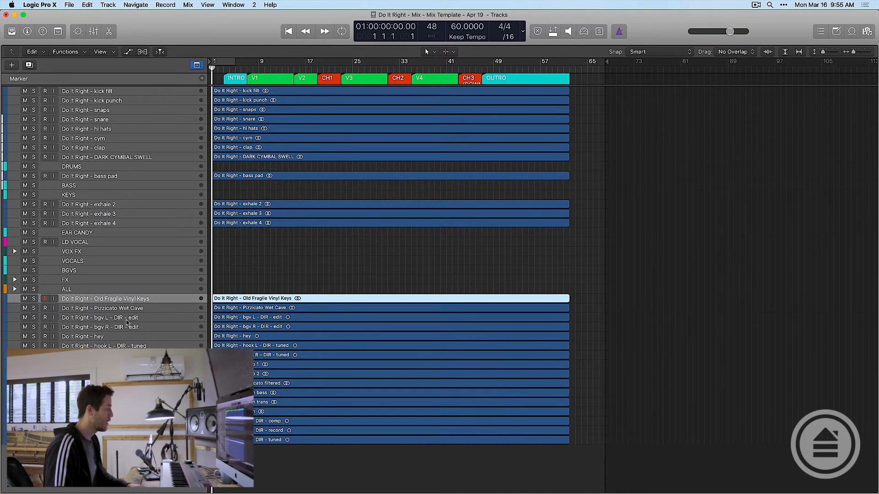
pyautogui.click(127, 319)
pyautogui.keyDown('shift'); pyautogui.click(123, 327); pyautogui.keyUp('shift')
pyautogui.moveTo(124, 322); pyautogui.dragTo(127, 271)
pyautogui.moveTo(109, 338); pyautogui.dragTo(128, 229)
# - Move the piano 1, piano 2 and Old Fragile Vinyl Keys tracks directly above KEYS
pyautogui.click(115, 365)
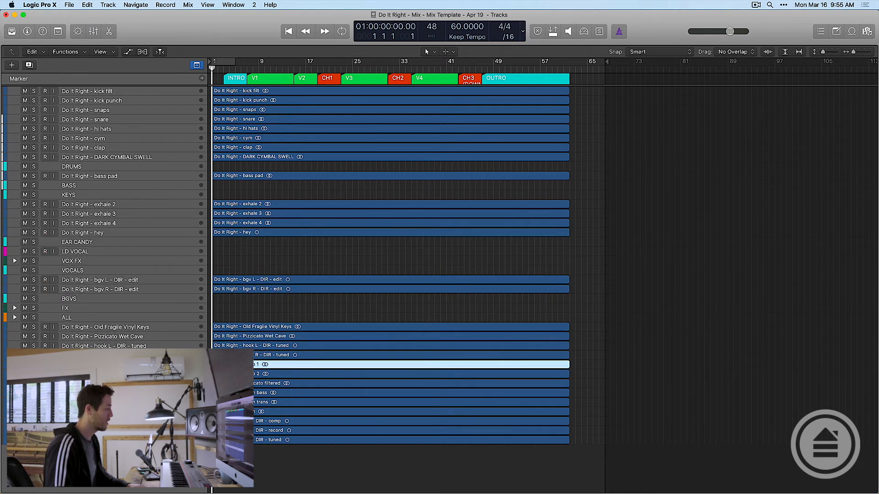
pyautogui.keyDown('shift'); pyautogui.click(115, 374); pyautogui.keyUp('shift')
pyautogui.moveTo(115, 366); pyautogui.dragTo(128, 195)
pyautogui.click(135, 347)
pyautogui.moveTo(145, 328); pyautogui.dragTo(161, 207)
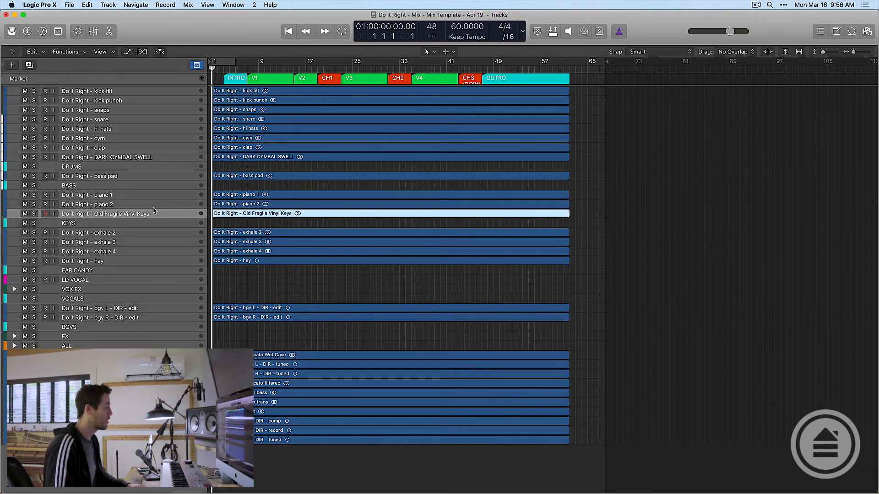
# - Move the tuned hook L and hook R tracks above LD VOCAL, and the synth bass track directly above BASS
pyautogui.click(137, 365)
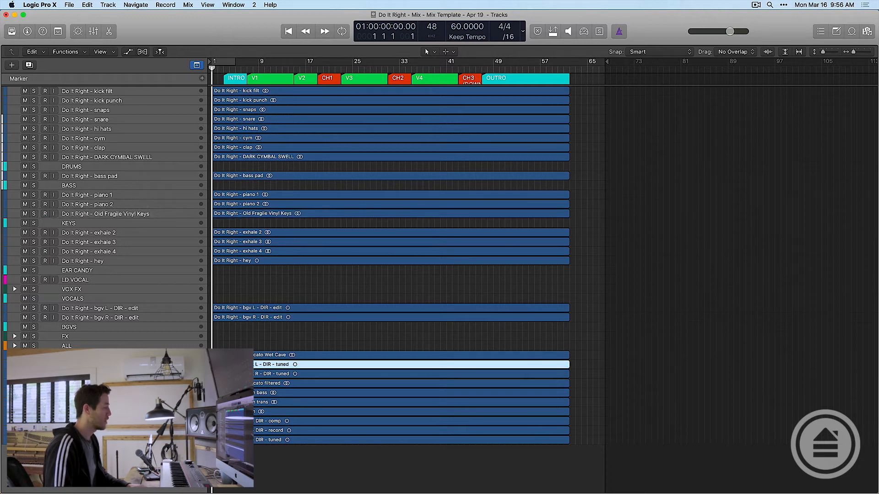
pyautogui.keyDown('shift'); pyautogui.click(137, 374); pyautogui.keyUp('shift')
pyautogui.moveTo(137, 370); pyautogui.dragTo(137, 281)
pyautogui.moveTo(139, 393); pyautogui.dragTo(141, 187)
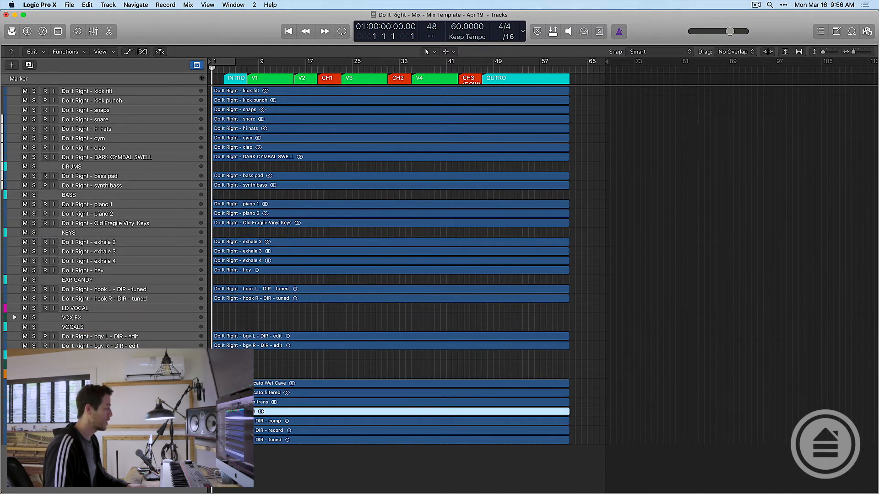
# - Move the Pizzicato Wet Cave, pizzicato filtered, synth trans and synth tracks together directly above KEYS
pyautogui.keyDown('shift'); pyautogui.click(139, 402); pyautogui.keyUp('shift')
pyautogui.keyDown('shift'); pyautogui.click(140, 393); pyautogui.keyUp('shift')
pyautogui.keyDown('shift'); pyautogui.click(140, 384); pyautogui.keyUp('shift')
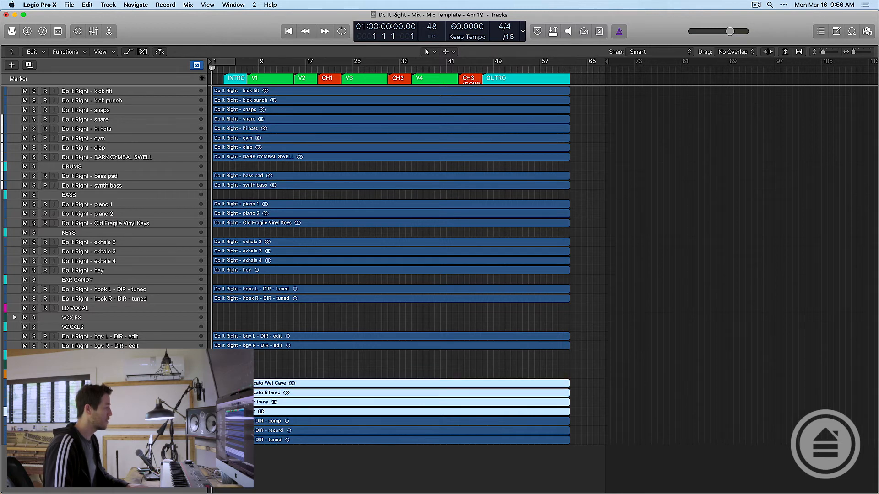
pyautogui.moveTo(139, 384); pyautogui.dragTo(140, 228)
# - Move the three remaining DIR vocal tracks (comp, record and tuned) between the hook tracks and LD VOCAL
pyautogui.click(140, 422)
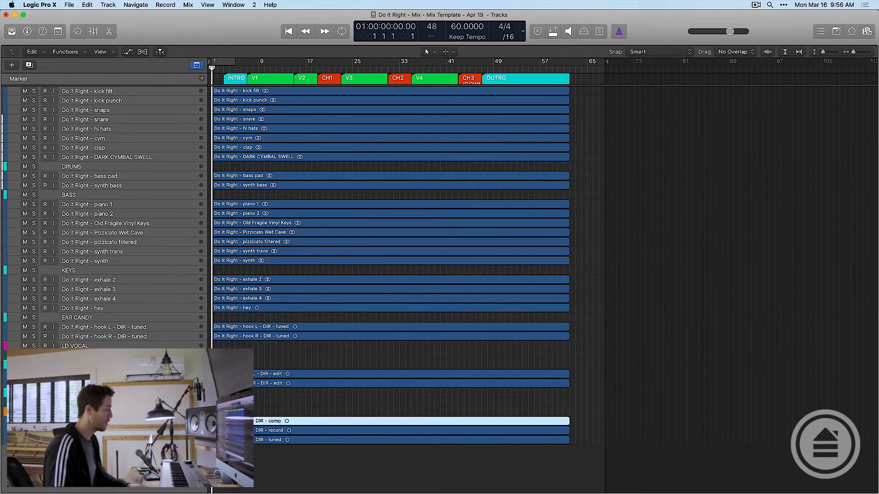
pyautogui.keyDown('shift'); pyautogui.click(140, 431); pyautogui.keyUp('shift')
pyautogui.keyDown('shift'); pyautogui.click(140, 440); pyautogui.keyUp('shift')
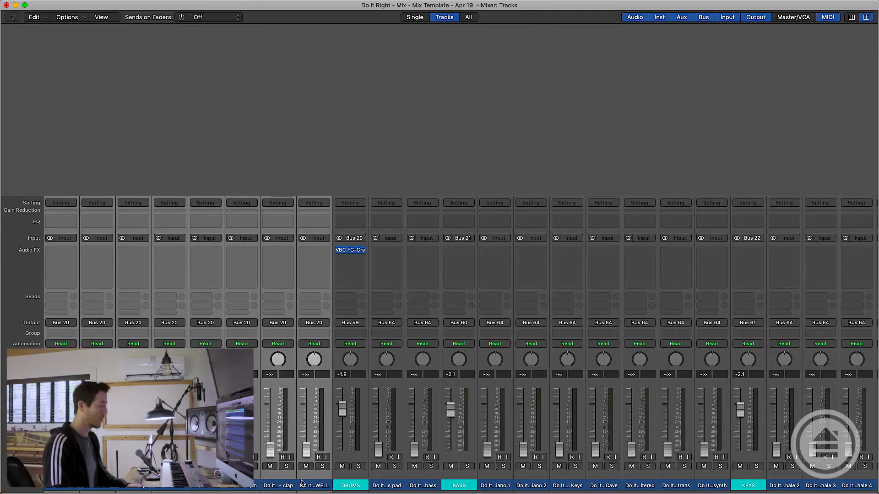
# - Colour all eight drum tracks, from kick filt to DARK CYMBAL SWELL, bright red
pyautogui.hotkey('alt', 'c')
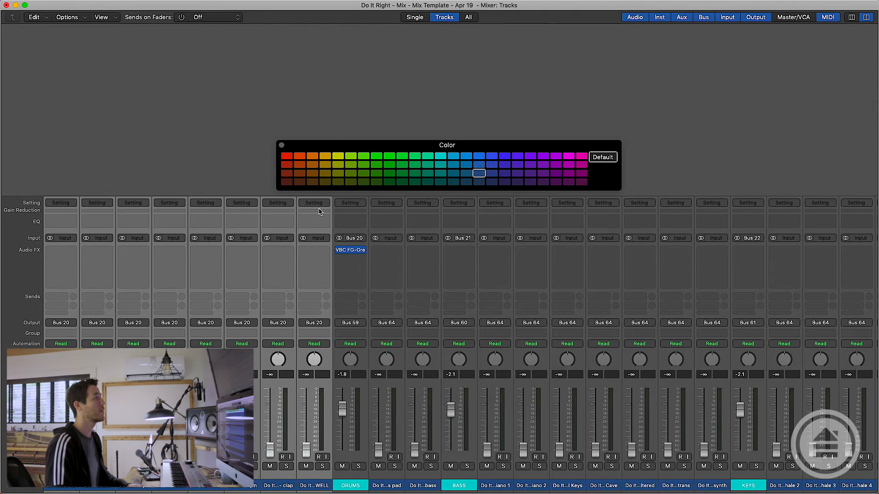
pyautogui.click(287, 157)
pyautogui.hotkey('alt', 'c')
# - Colour the bass pad and synth bass tracks orange
pyautogui.click(371, 441)
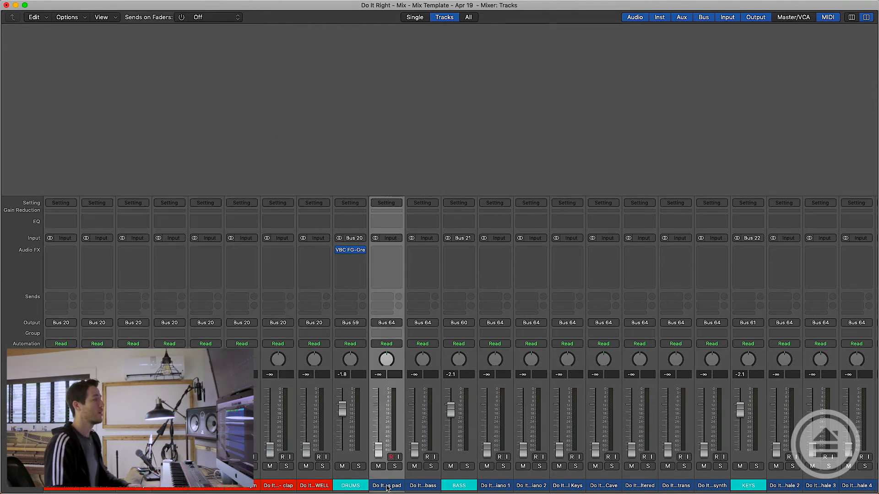
pyautogui.keyDown('shift'); pyautogui.click(423, 437); pyautogui.keyUp('shift')
pyautogui.hotkey('alt', 'c')
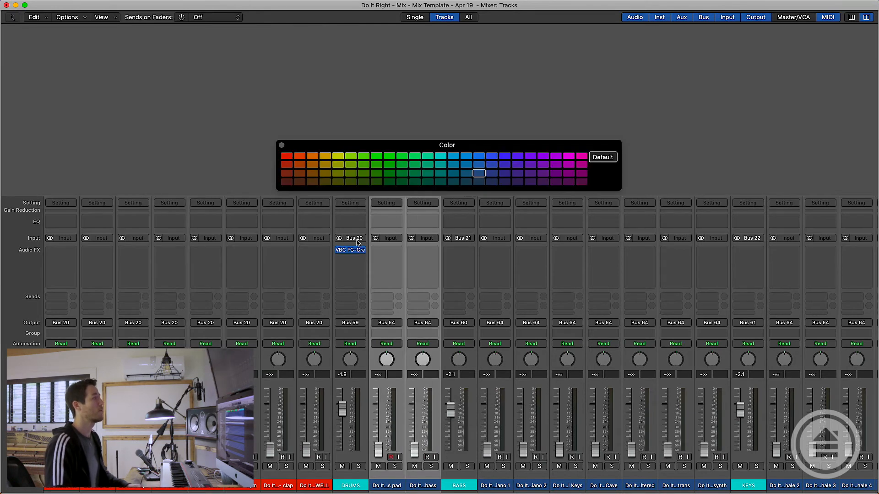
pyautogui.click(300, 158)
pyautogui.hotkey('alt', 'c')
# - Colour the seven keys tracks from piano 1 to synth purple
pyautogui.hscroll(5, 383, 418)
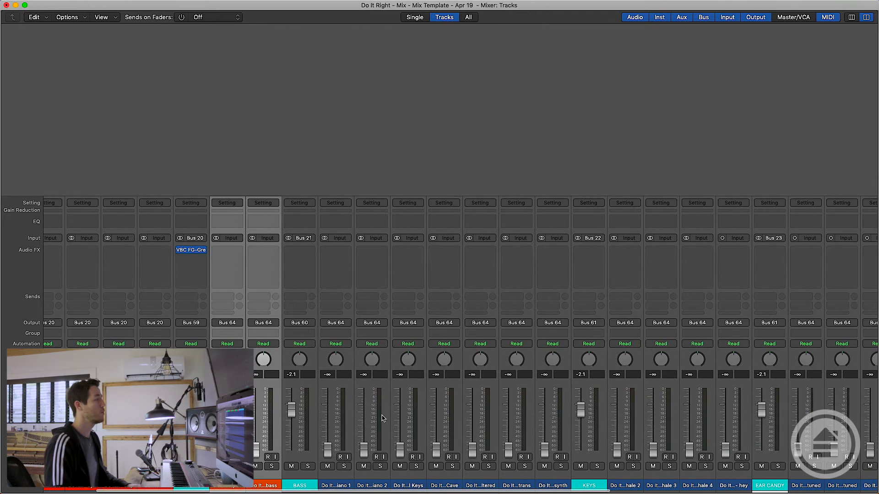
pyautogui.moveTo(339, 486); pyautogui.dragTo(562, 489)
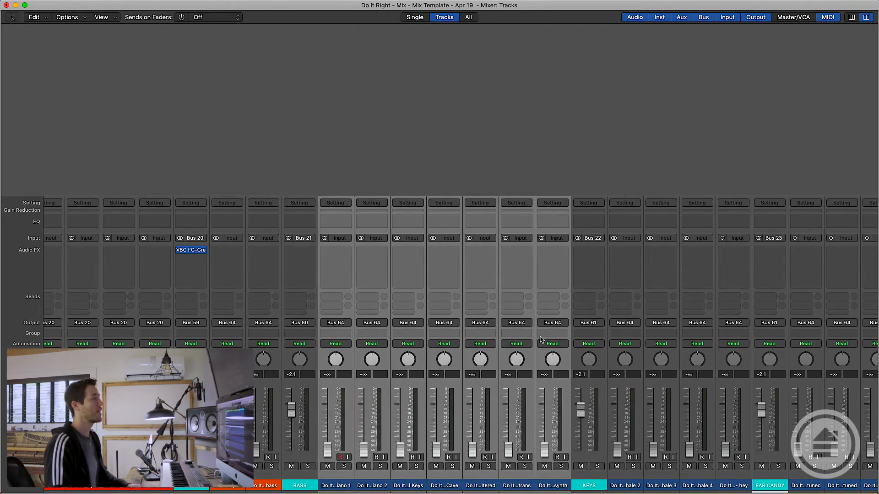
pyautogui.hotkey('alt', 'c')
pyautogui.click(527, 159)
pyautogui.hotkey('alt', 'c')
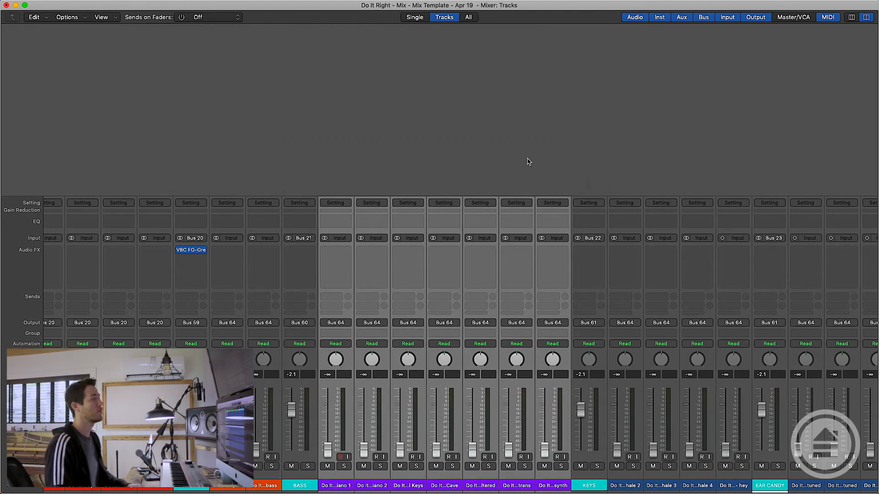
# - Route the outputs of the seven purple keys tracks to Bus 22 (KEYS)
pyautogui.click(558, 324)
pyautogui.moveTo(574, 368)
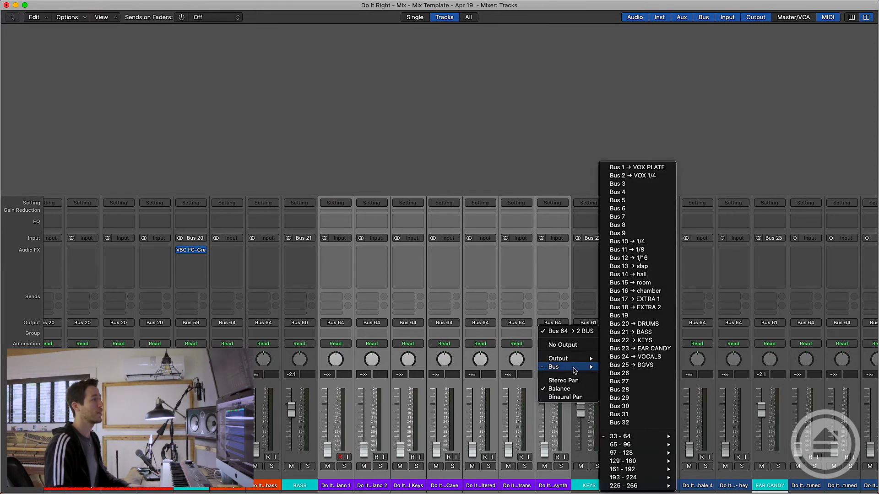
pyautogui.click(642, 341)
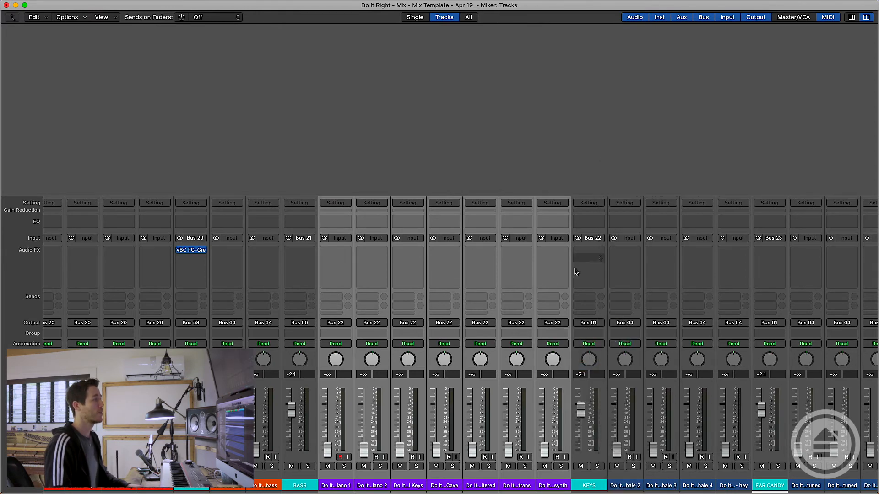
# - Route the outputs of the bass pad and synth bass tracks to Bus 21 (BASS)
pyautogui.moveTo(228, 484); pyautogui.dragTo(251, 484)
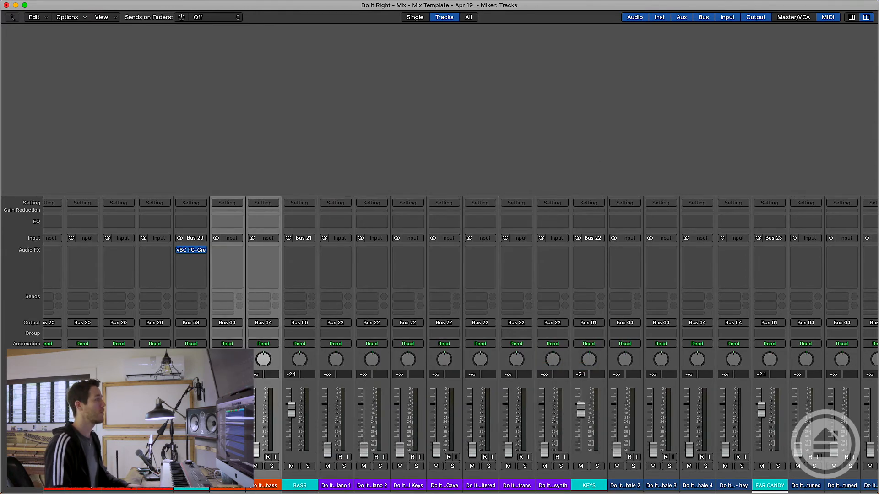
pyautogui.click(271, 323)
pyautogui.moveTo(280, 372)
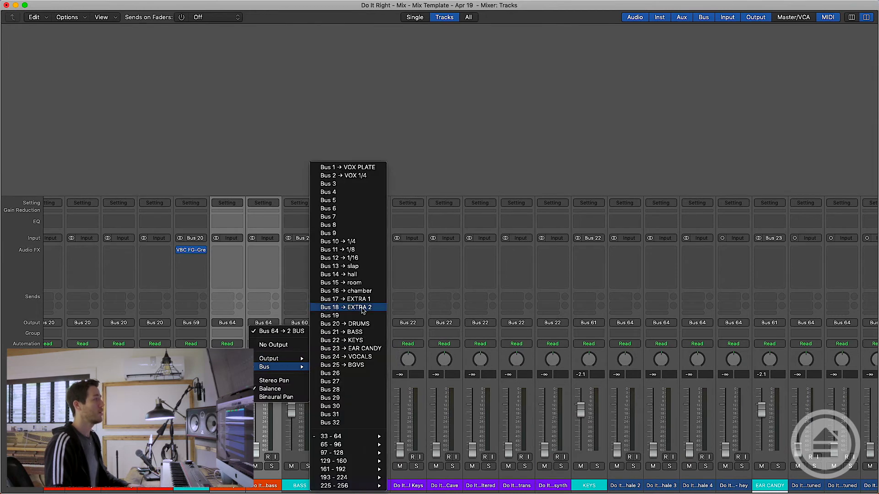
pyautogui.click(354, 333)
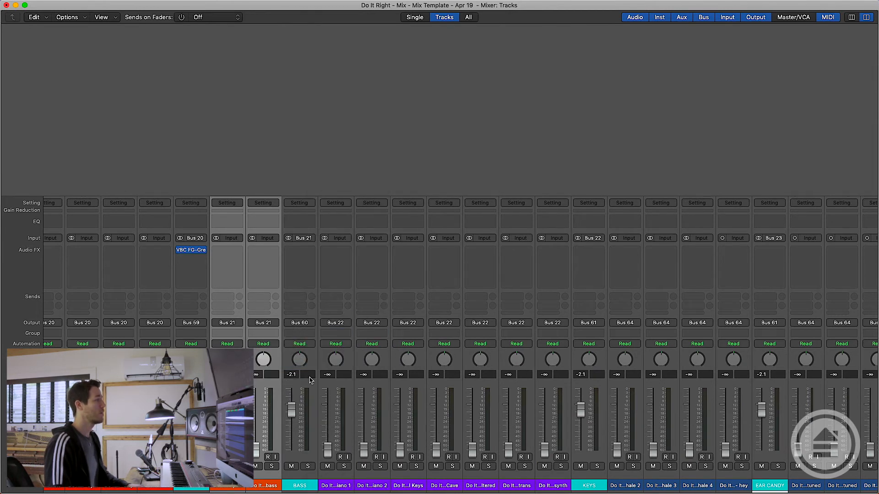
# - Colour the three exhale tracks and the hey track yellow
pyautogui.hscroll(10, 310, 380)
pyautogui.moveTo(389, 485); pyautogui.dragTo(499, 477)
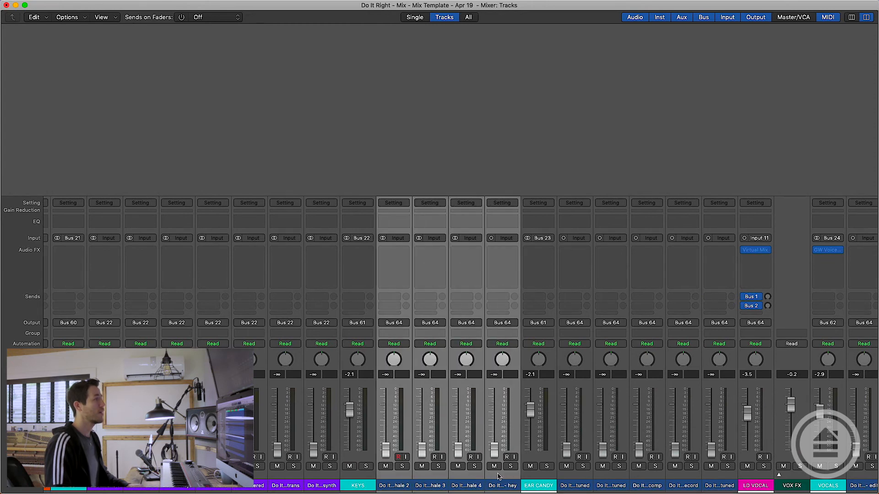
pyautogui.hotkey('alt', 'c')
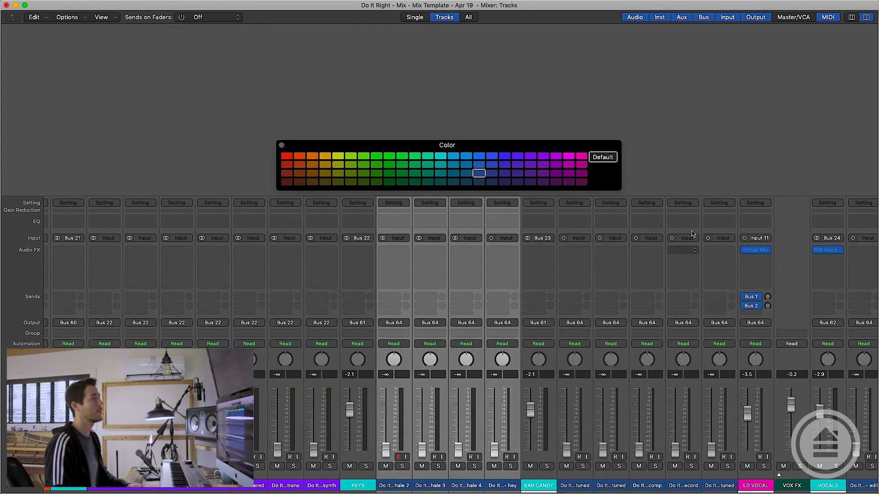
pyautogui.click(365, 157)
pyautogui.click(341, 158)
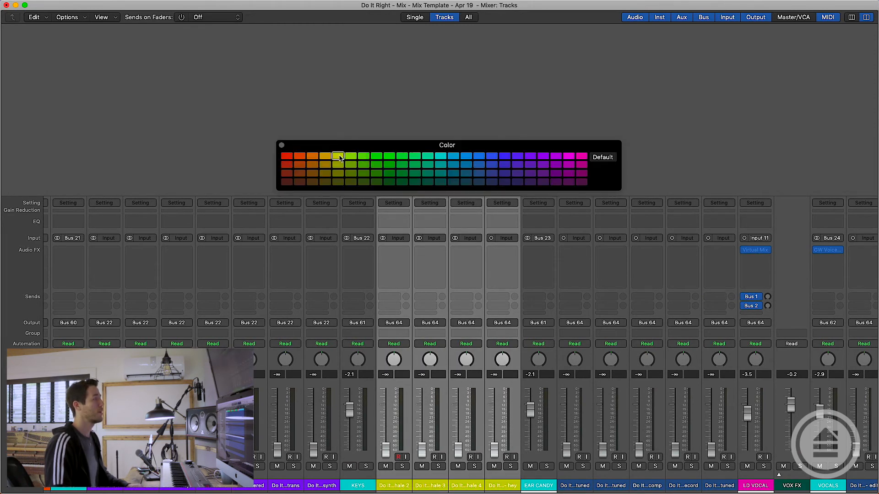
pyautogui.hotkey('alt', 'c')
# - Route the outputs of the exhale and hey tracks to Bus 23 (EAR CANDY)
pyautogui.click(511, 323)
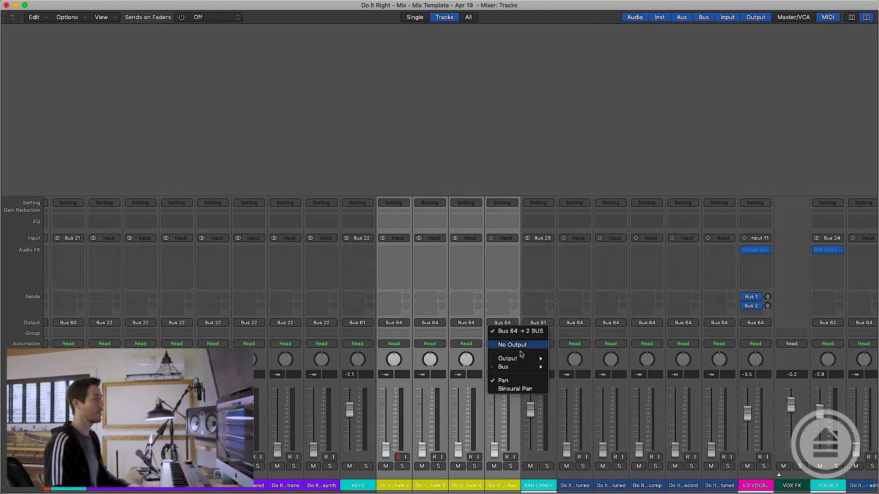
pyautogui.moveTo(522, 367)
pyautogui.click(586, 349)
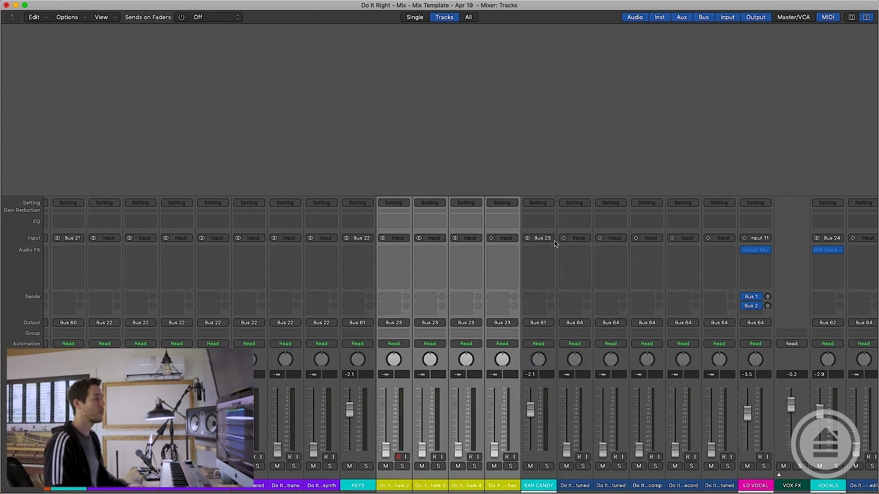
# - Route the outputs of the five vocal tracks between EAR CANDY and LD VOCAL to Bus 24 (VOCALS)
pyautogui.hscroll(5, 495, 460)
pyautogui.moveTo(412, 485); pyautogui.dragTo(566, 487)
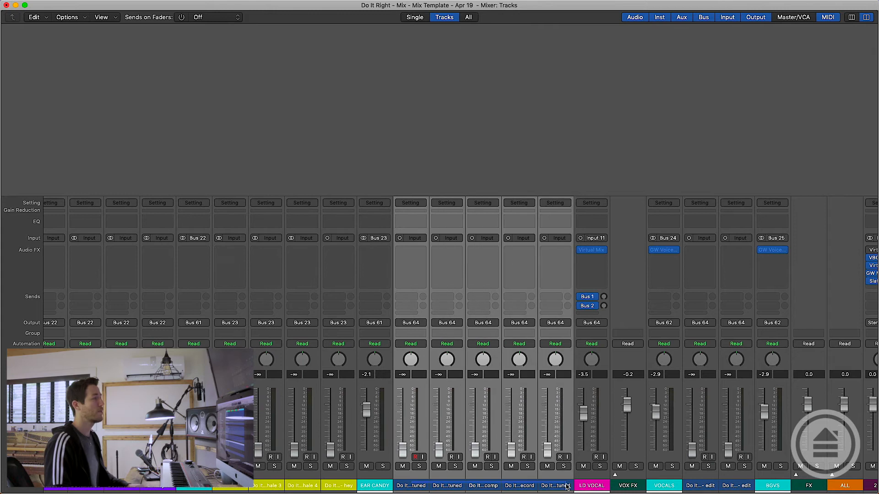
pyautogui.click(563, 323)
pyautogui.click(580, 372)
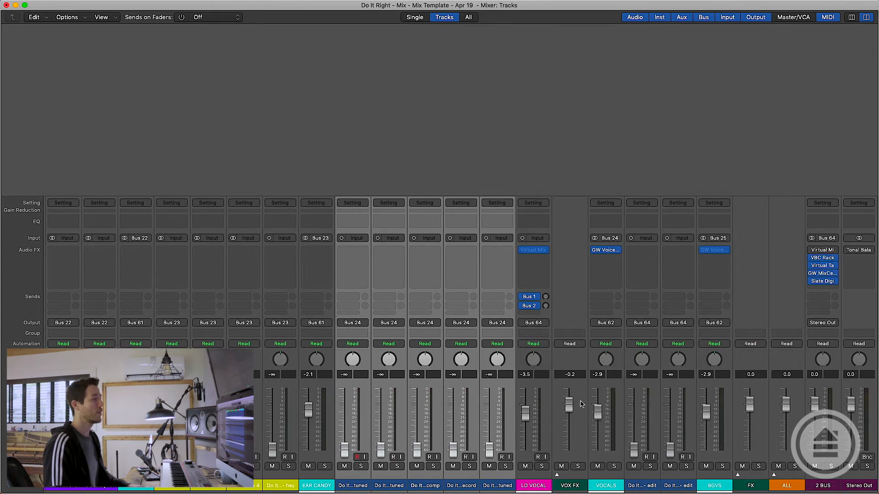
# - Colour the five vocal tracks between EAR CANDY and LD VOCAL pink
pyautogui.click(599, 488)
pyautogui.hscroll(3, 543, 445)
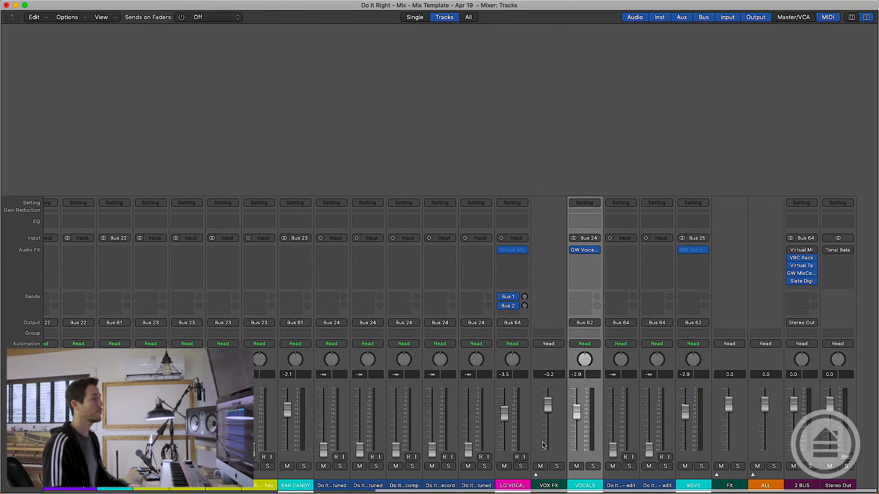
pyautogui.moveTo(490, 485); pyautogui.dragTo(357, 474)
pyautogui.hotkey('alt', 'c')
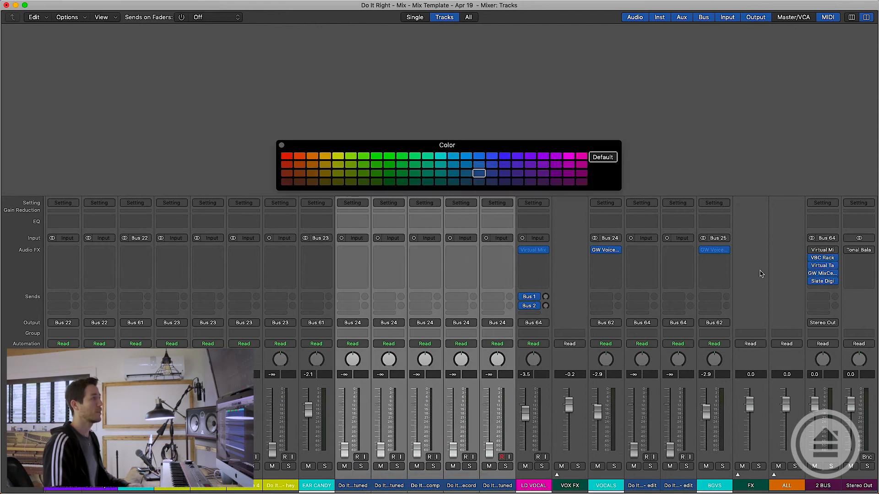
pyautogui.click(582, 156)
pyautogui.hotkey('alt', 'c')
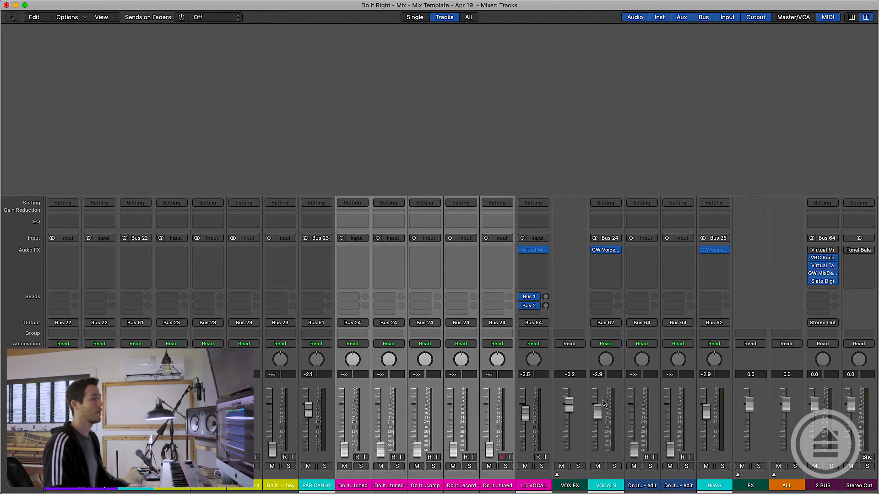
# - Colour the two background vocal tracks between VOCALS and BGVS dark pink
pyautogui.click(653, 476)
pyautogui.keyDown('shift'); pyautogui.click(679, 484); pyautogui.keyUp('shift')
pyautogui.hotkey('alt', 'c')
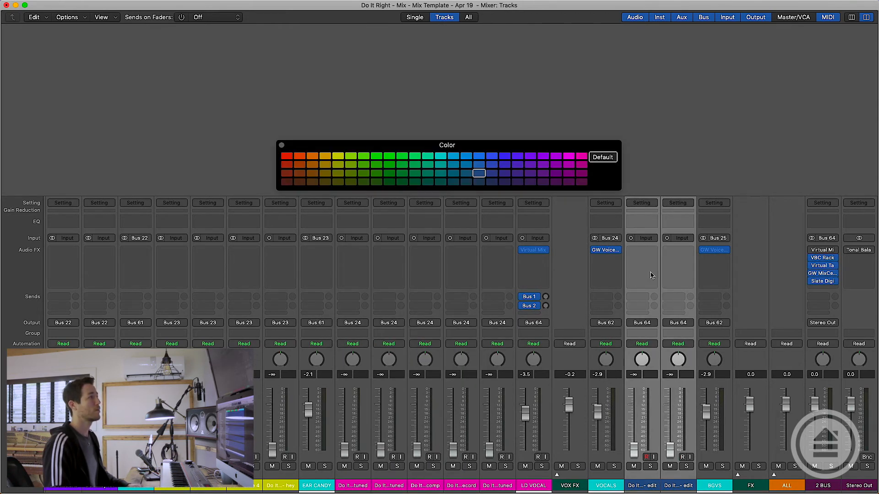
pyautogui.click(582, 164)
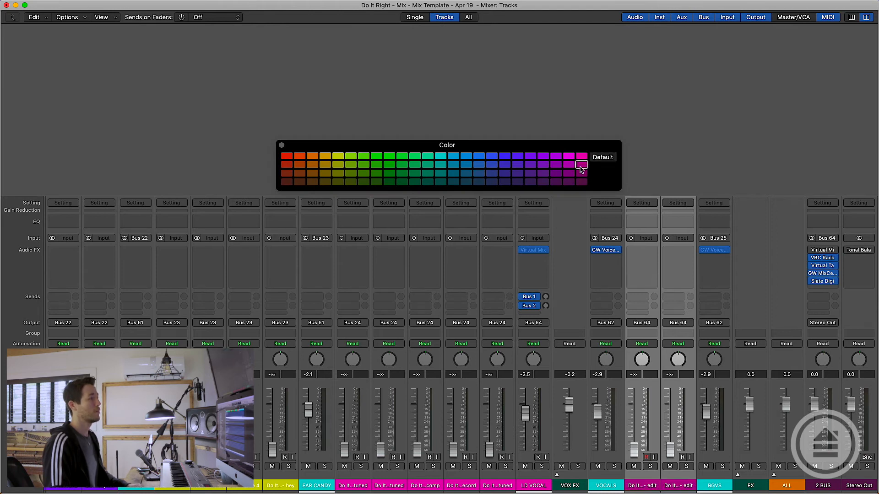
pyautogui.hotkey('alt', 'c')
# - Route the outputs of the two background vocal tracks to Bus 25 (BGVS)
pyautogui.click(655, 327)
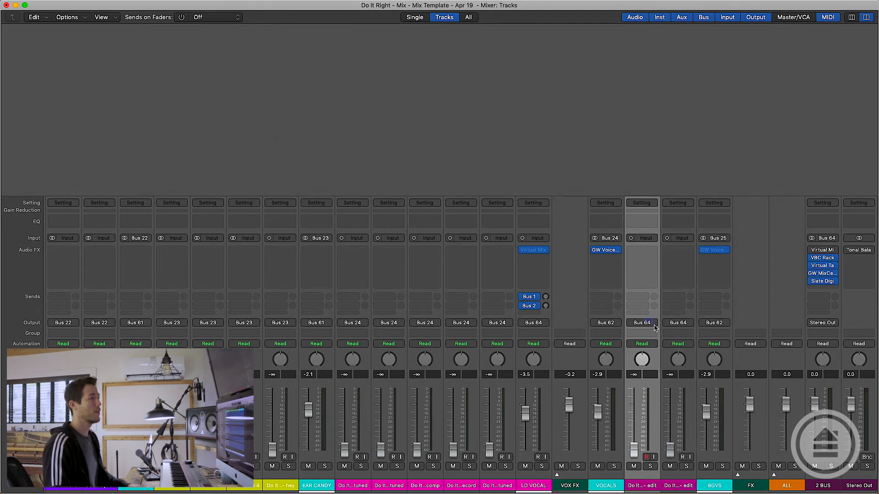
pyautogui.keyDown('shift'); pyautogui.click(678, 487); pyautogui.keyUp('shift')
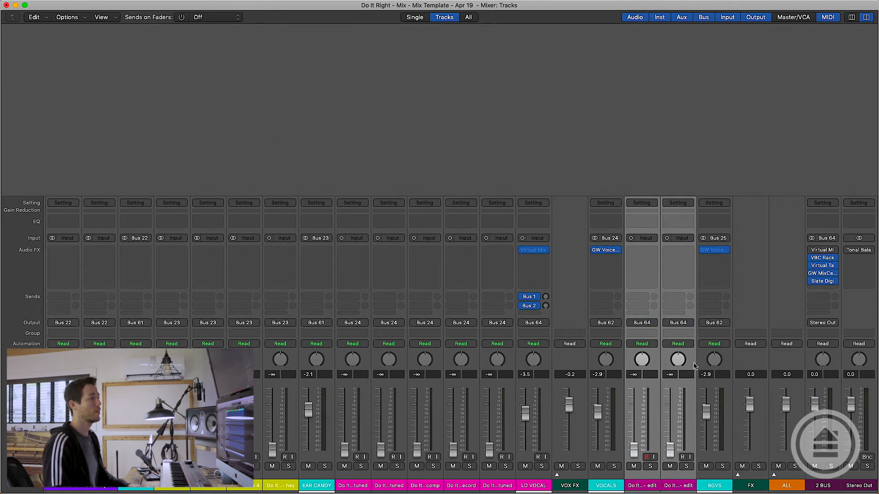
pyautogui.click(685, 326)
pyautogui.moveTo(689, 367)
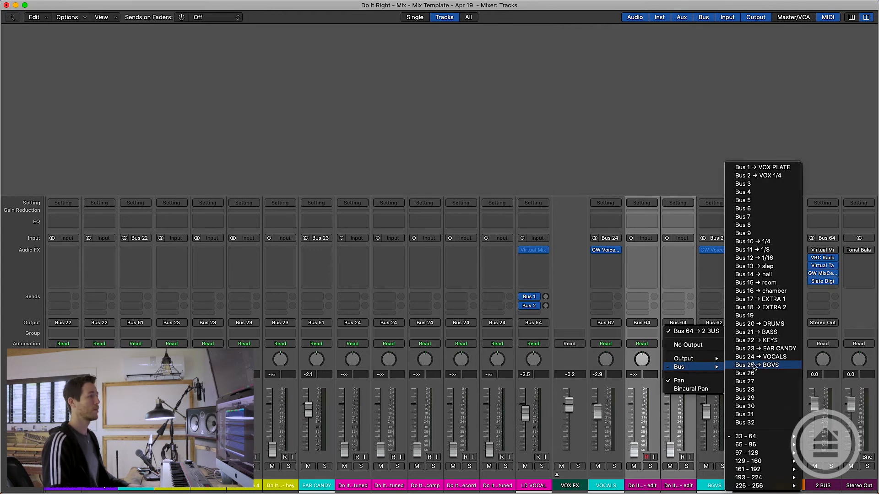
pyautogui.click(753, 366)
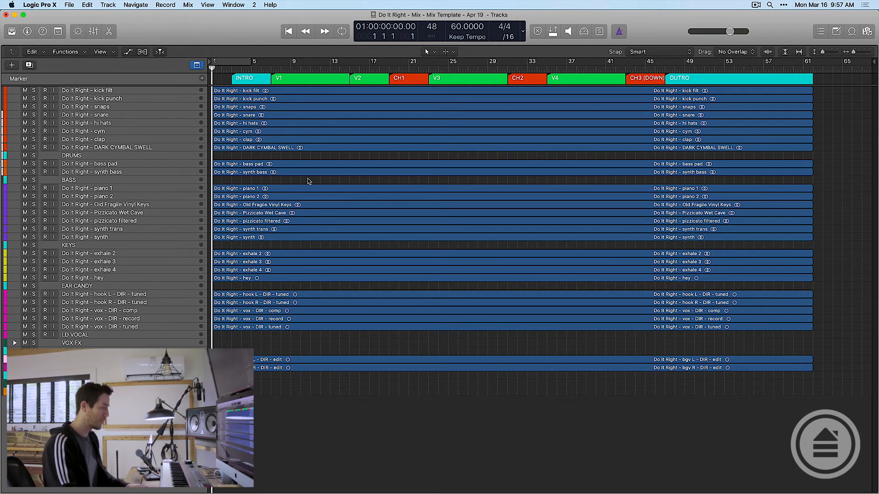
# - Recolour all regions in the arrangement to match their track colours
pyautogui.press('super+a')
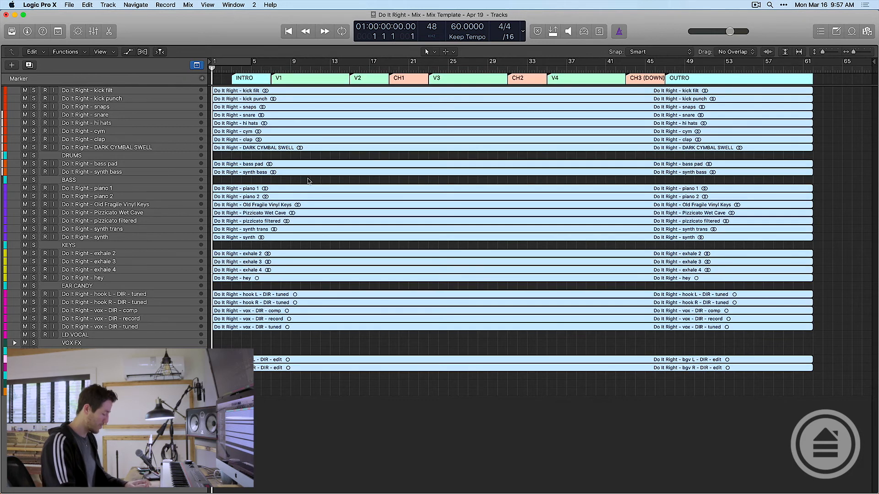
pyautogui.hotkey('alt', 'shift', 'c')
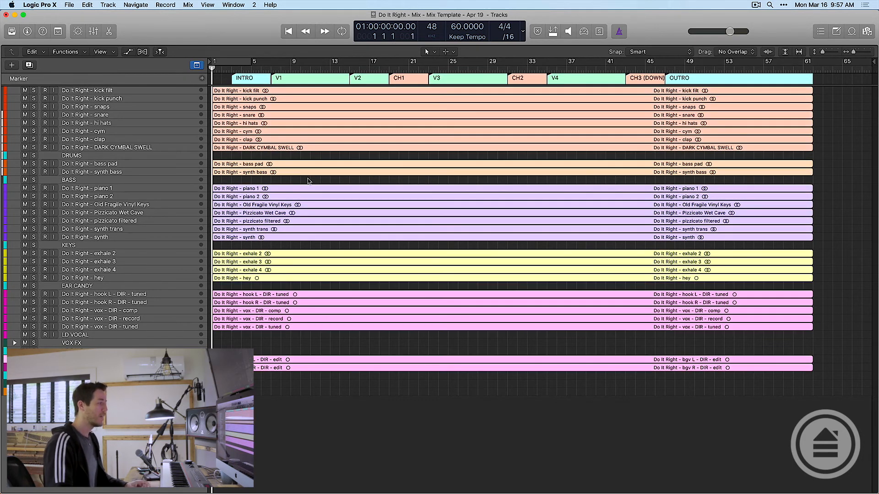
pyautogui.click(313, 157)
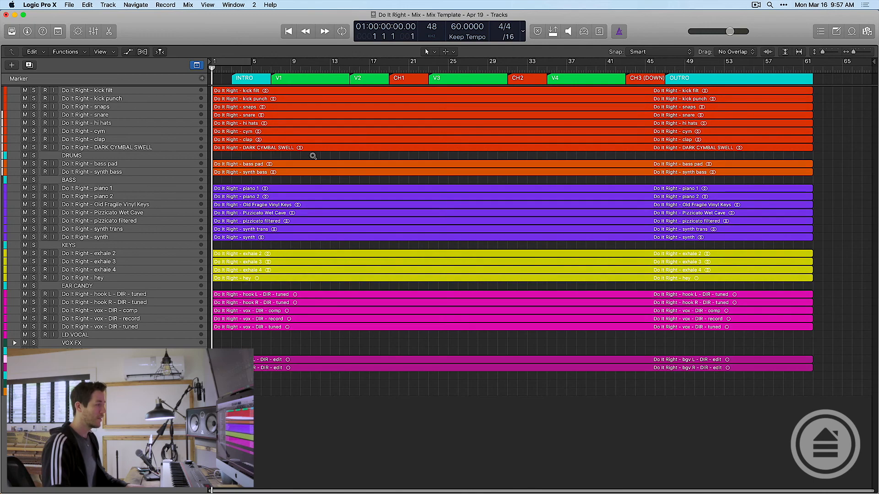
# - Examine the waveforms across the keys, ear candy and vocal tracks at an enlarged track height
pyautogui.press('super+Down')
pyautogui.press('super+Down')
pyautogui.press('super+Down')
pyautogui.press('super+Down')
pyautogui.press('super+Down')
pyautogui.press('super+Down')
pyautogui.scroll(15, 274, 159)
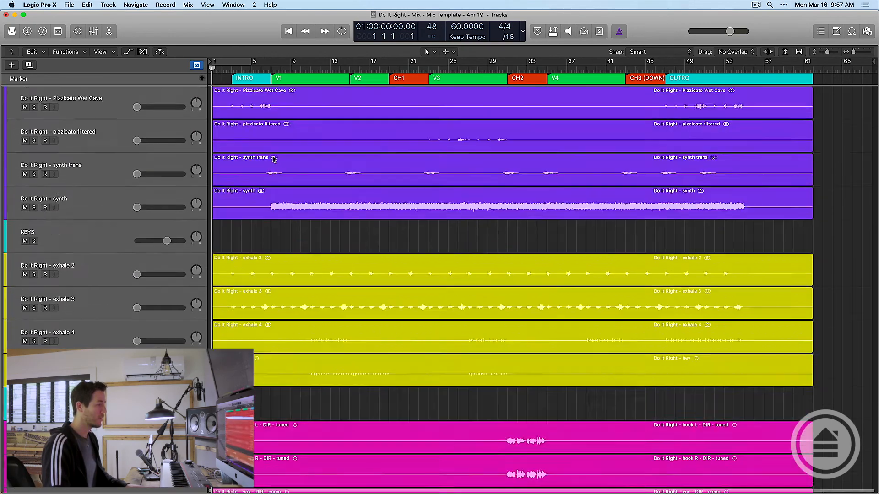
pyautogui.press('super+Up')
pyautogui.press('super+Up')
pyautogui.scroll(-15, 273, 159)
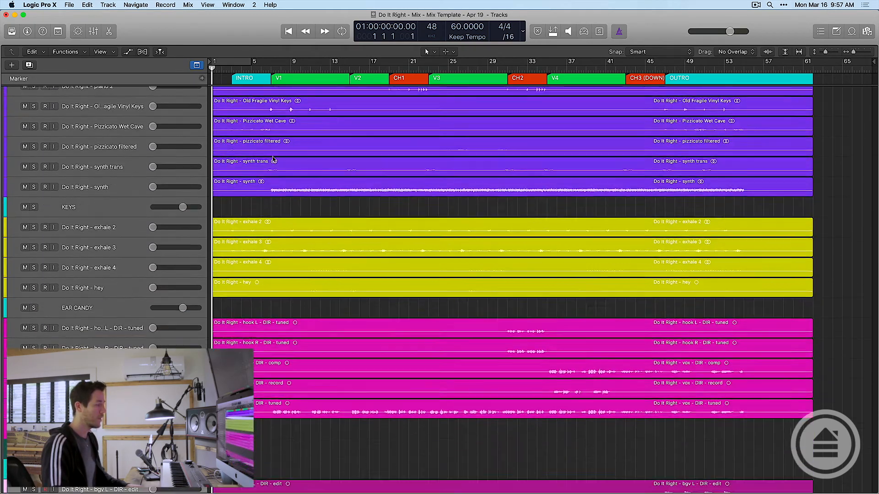
pyautogui.press('super+Down')
pyautogui.press('super+Down')
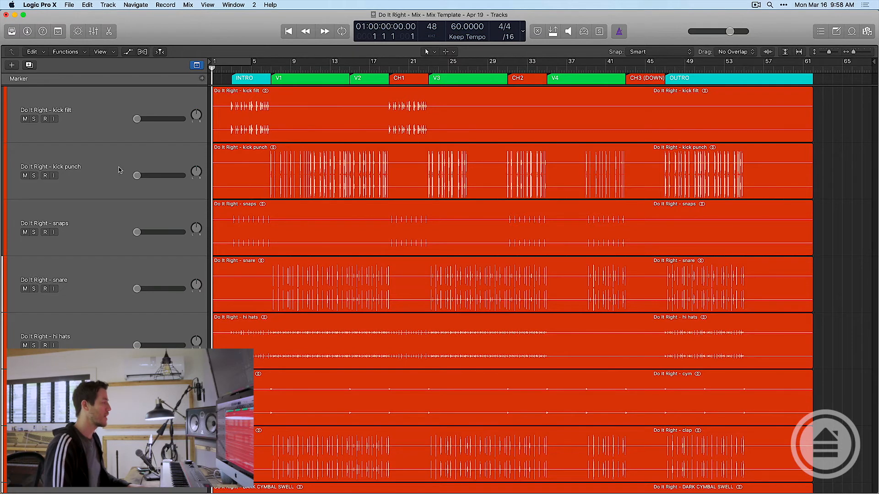
# - Select the kick punch track and set the cycle range over the V1 section, bars 7 to 15
pyautogui.click(112, 165)
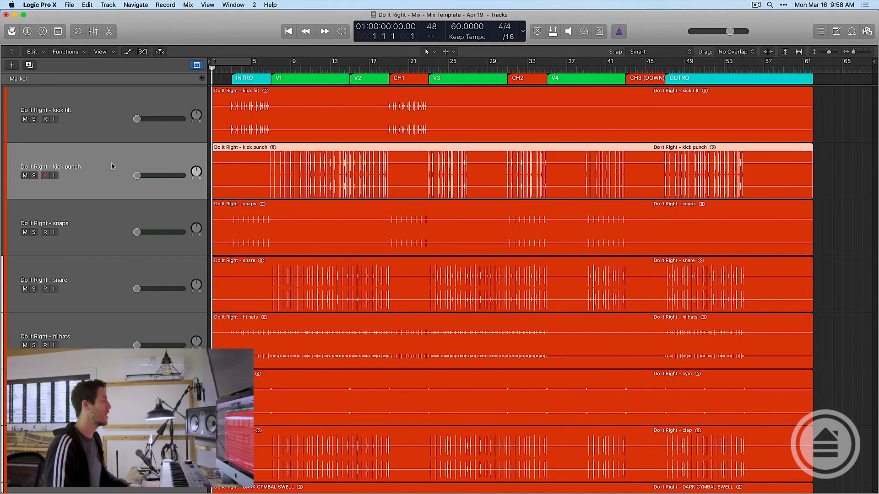
pyautogui.click(295, 185)
pyautogui.press('super+Right')
pyautogui.press('super+Right')
pyautogui.press('super+Right')
pyautogui.press('super+Right')
pyautogui.press('super+Right')
pyautogui.press('super+Left')
pyautogui.press('super+Left')
pyautogui.press('super+Left')
pyautogui.press('super+Left')
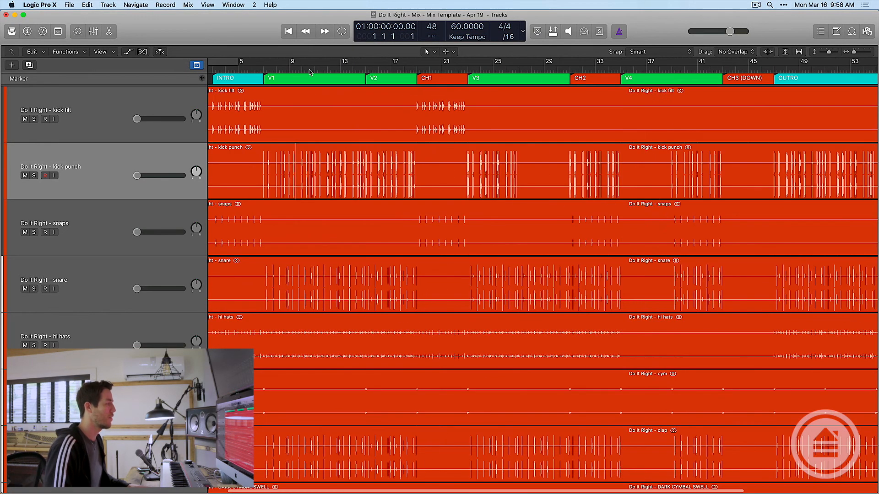
pyautogui.moveTo(265, 66); pyautogui.dragTo(365, 66)
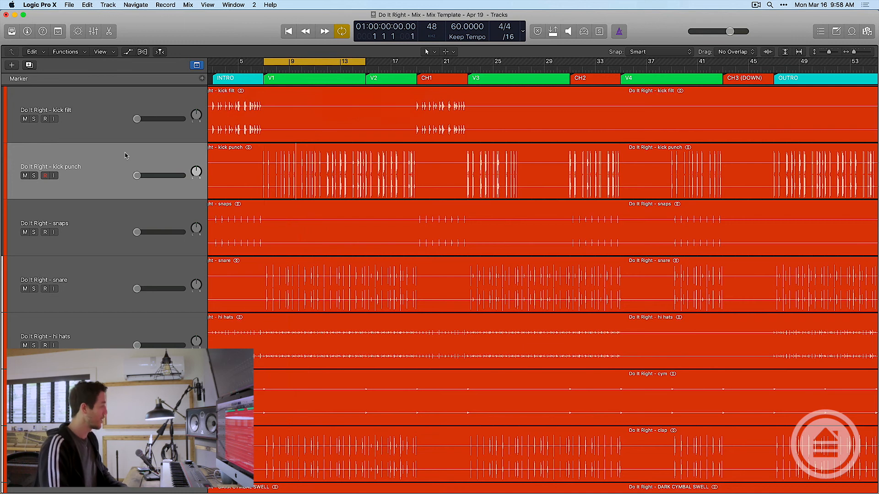
# - Show the kick punch track's channel strip and examine its waveform up close around V1
pyautogui.press('i')
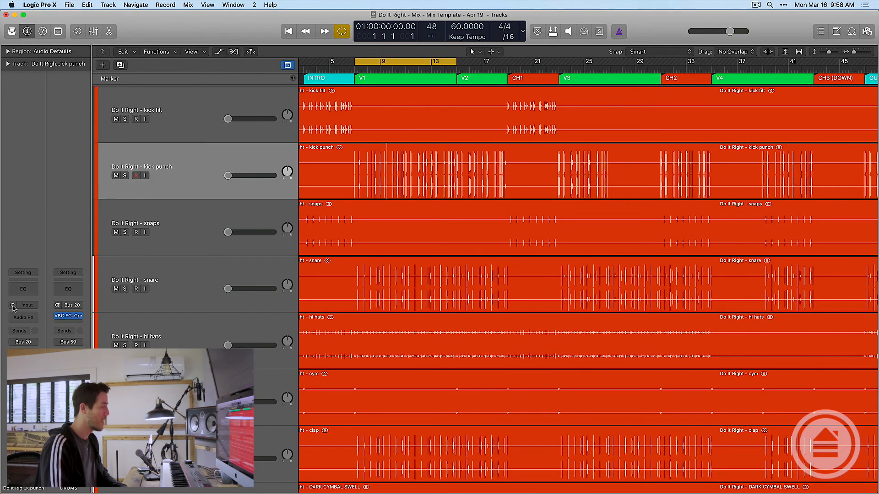
pyautogui.press('super+Right')
pyautogui.press('super+Right')
pyautogui.press('super+Right')
pyautogui.press('super+Down')
pyautogui.press('super+Down')
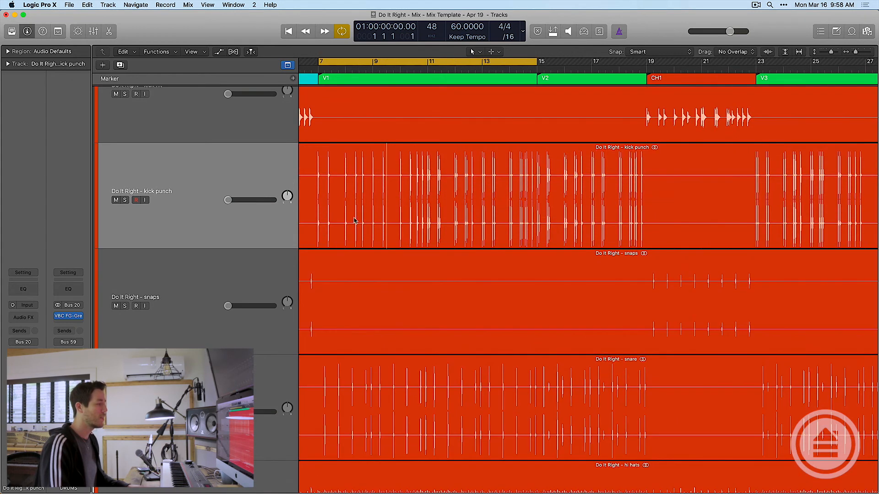
pyautogui.press('super+Right')
pyautogui.press('super+Right')
pyautogui.press('super+Down')
pyautogui.press('super+Up')
pyautogui.press('super+Up')
pyautogui.press('super+Up')
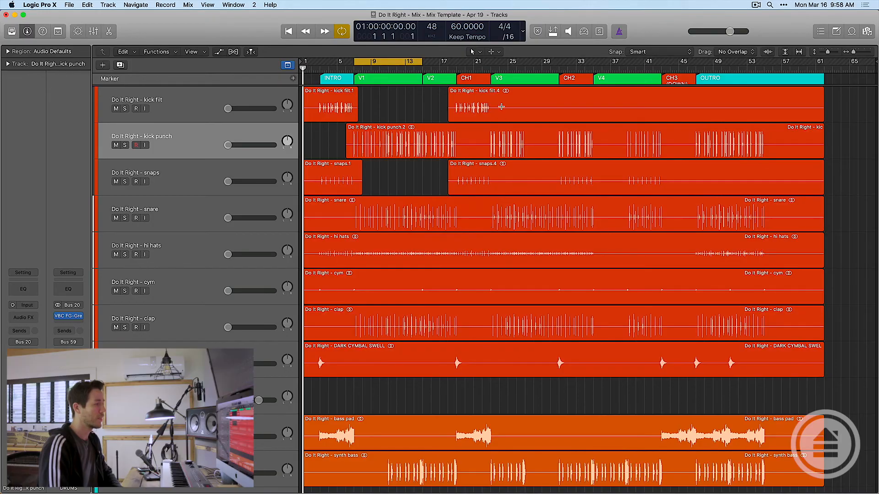
# - Delete the silence after the kick filt's CH1 hits and between and after the remaining snaps phrases
pyautogui.moveTo(501, 107); pyautogui.dragTo(851, 98)
pyautogui.press('Delete')
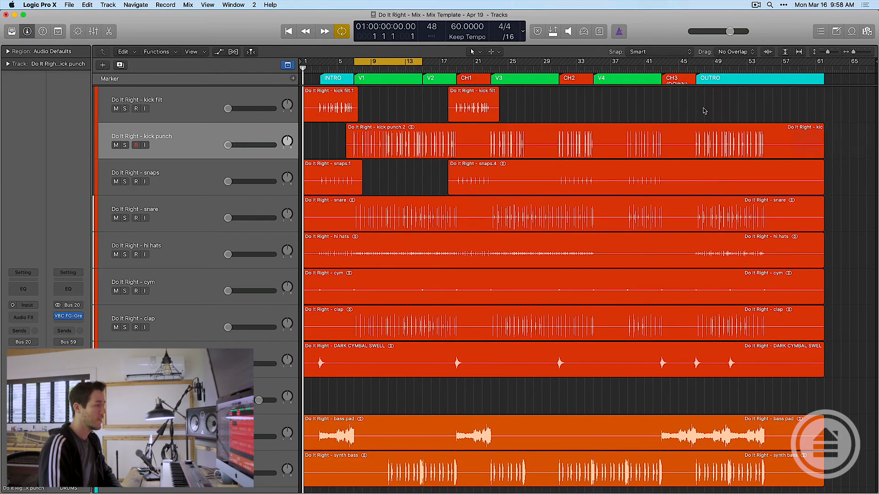
pyautogui.press('Delete')
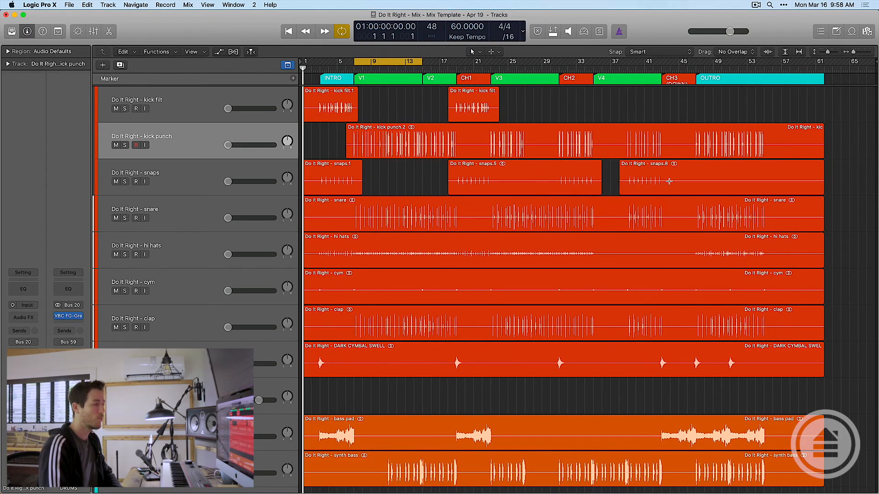
pyautogui.moveTo(669, 181); pyautogui.dragTo(826, 181)
pyautogui.press('Delete')
pyautogui.moveTo(549, 185); pyautogui.dragTo(499, 183)
pyautogui.press('Delete')
# - Delete the silence before the snare's first hit and mark the gap within V1 on the cym track, with waveforms magnified
pyautogui.moveTo(353, 222); pyautogui.dragTo(305, 222)
pyautogui.press('Delete')
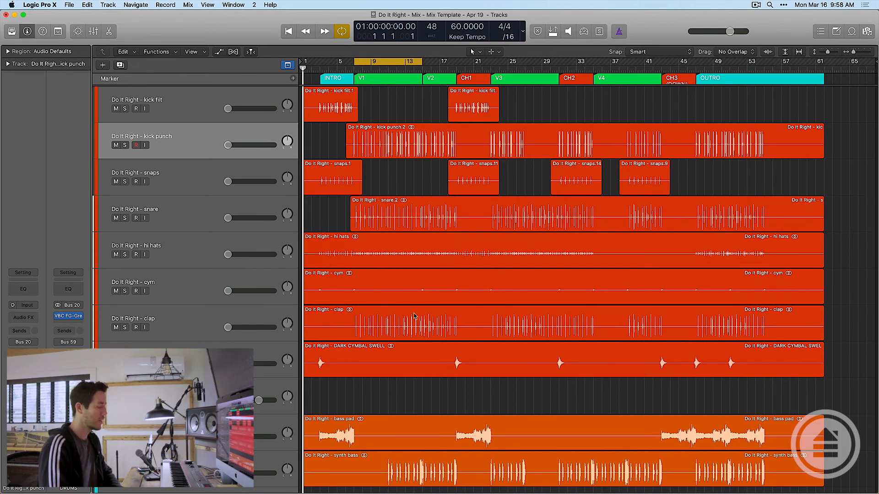
pyautogui.press('super+equal')
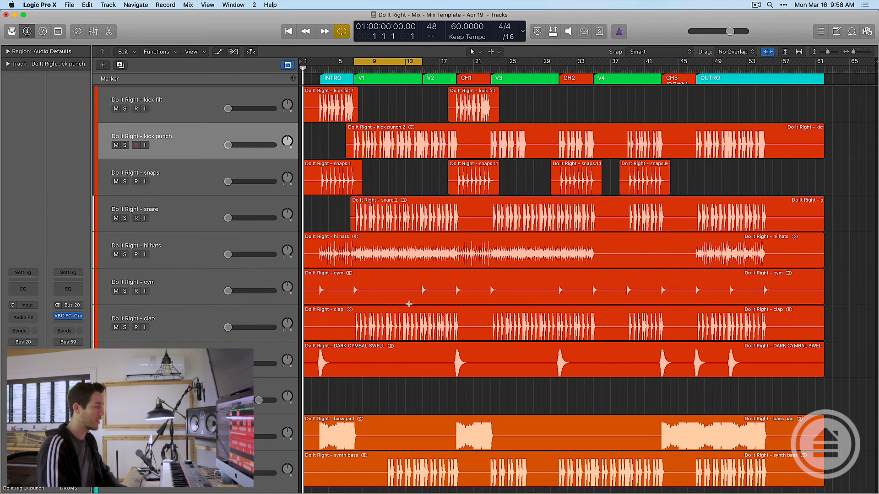
pyautogui.moveTo(369, 294); pyautogui.dragTo(405, 294)
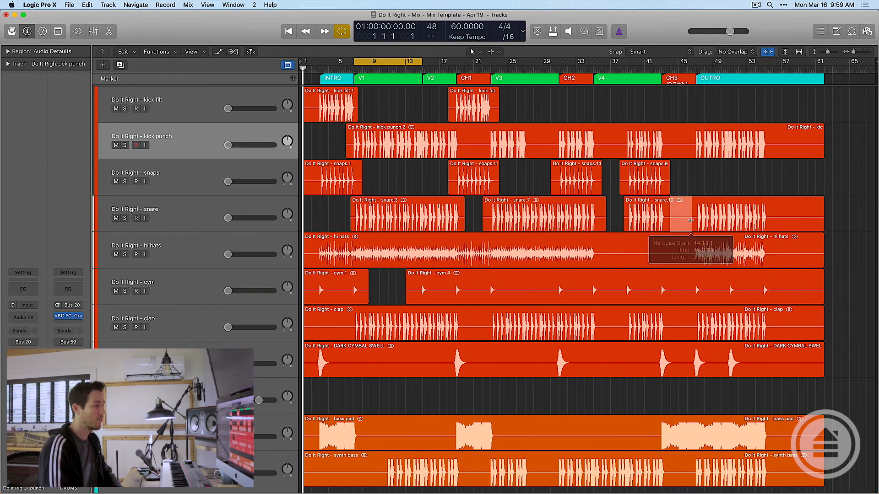
# - Delete the silence after the last hits on the snare, hi hats, kick punch and cym tracks
pyautogui.moveTo(777, 226); pyautogui.dragTo(826, 263)
pyautogui.press('Delete')
pyautogui.moveTo(774, 146); pyautogui.dragTo(824, 147)
pyautogui.press('Delete')
pyautogui.moveTo(781, 289); pyautogui.dragTo(829, 289)
pyautogui.press('Delete')
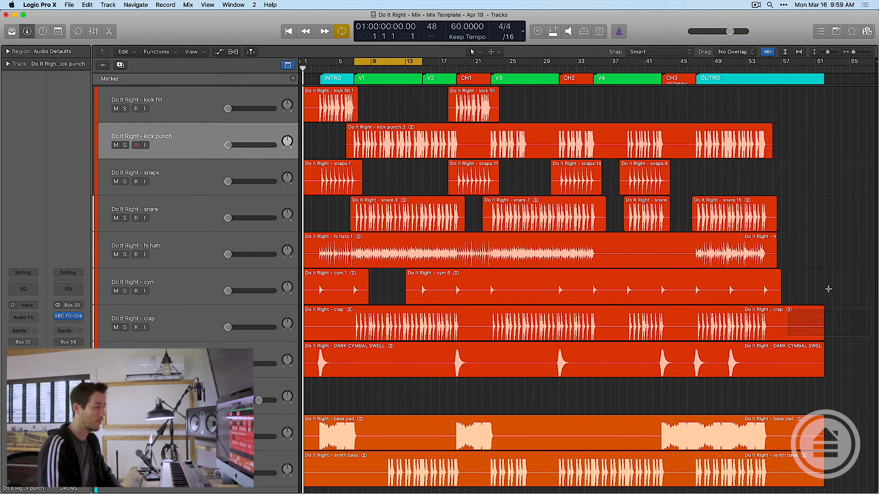
# - Delete the silent gaps between the hits on the DARK CYMBAL SWELL track
pyautogui.moveTo(644, 369); pyautogui.dragTo(337, 366)
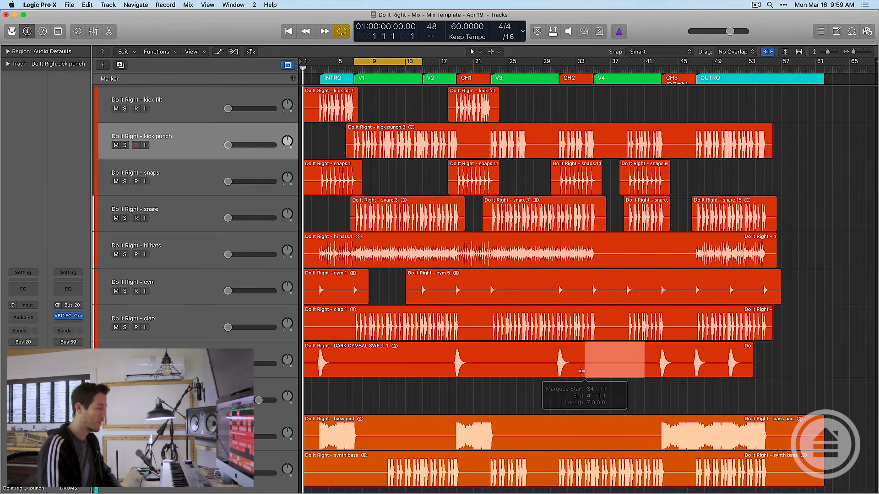
pyautogui.press('Delete')
pyautogui.press('Delete')
pyautogui.press('Delete')
# - Delete the silence before the first hits on the clap, hi hats, snaps and kick filt tracks
pyautogui.moveTo(350, 325); pyautogui.dragTo(304, 325)
pyautogui.press('Delete')
pyautogui.moveTo(311, 260); pyautogui.dragTo(316, 260)
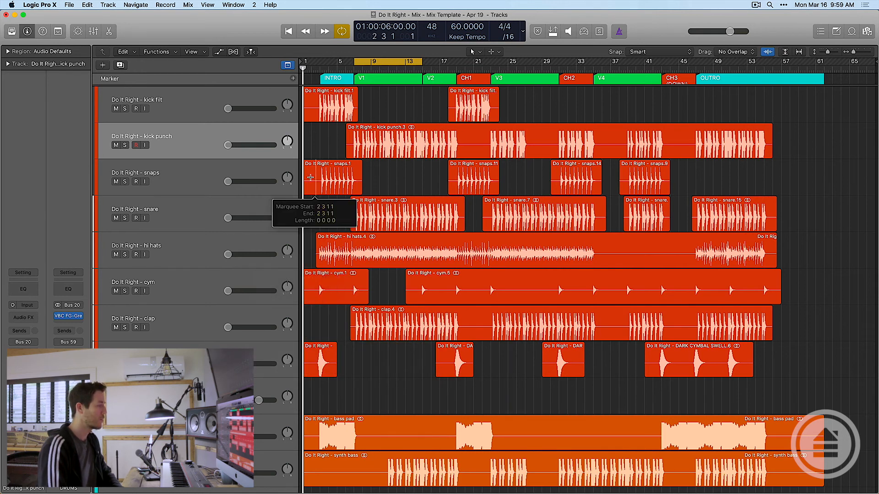
pyautogui.moveTo(316, 178); pyautogui.dragTo(304, 178)
pyautogui.press('Delete')
pyautogui.moveTo(316, 105); pyautogui.dragTo(304, 106)
pyautogui.press('Delete')
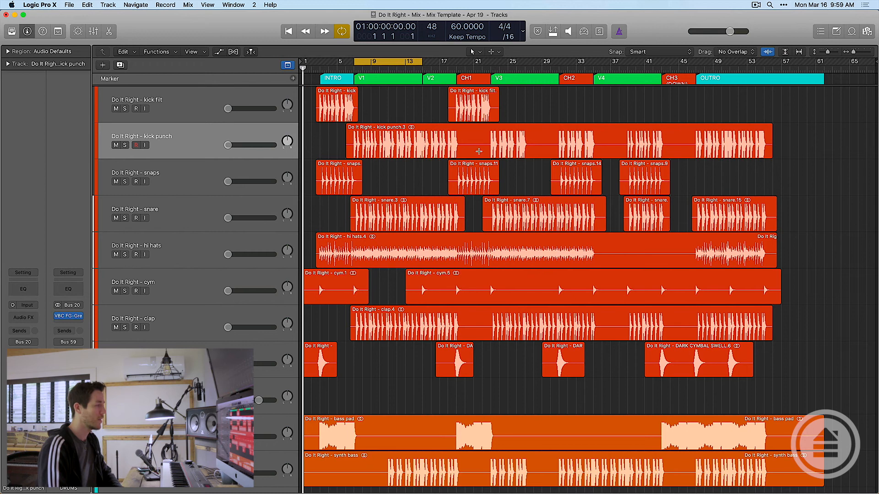
# - Delete the silent gaps between the kick punch phrases from CH1 to the OUTRO
pyautogui.moveTo(464, 149); pyautogui.dragTo(487, 149)
pyautogui.press('Delete')
pyautogui.press('Delete')
pyautogui.moveTo(603, 148); pyautogui.dragTo(616, 147)
pyautogui.press('Delete')
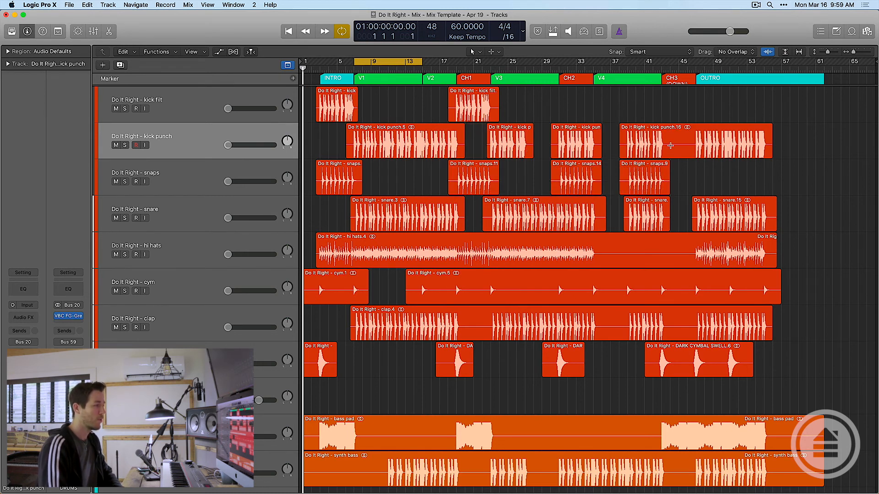
pyautogui.press('Delete')
# - Delete the hi hats silence between CH2 and the OUTRO and the clap silence during CH1
pyautogui.moveTo(600, 255); pyautogui.dragTo(688, 255)
pyautogui.press('Delete')
pyautogui.moveTo(464, 333); pyautogui.dragTo(485, 333)
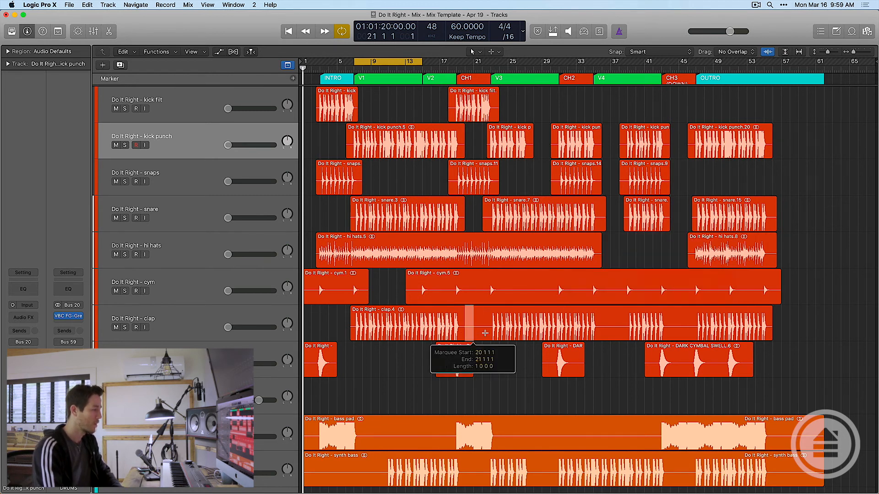
pyautogui.press('Delete')
# - Delete the bass pad silence between its INTRO, CH1 and CH3 phrases and the silence before the first synth bass notes
pyautogui.scroll(-10, 486, 333)
pyautogui.moveTo(451, 293); pyautogui.dragTo(362, 293)
pyautogui.press('Delete')
pyautogui.moveTo(380, 326); pyautogui.dragTo(284, 326)
pyautogui.press('Delete')
pyautogui.moveTo(499, 293); pyautogui.dragTo(654, 295)
pyautogui.press('Delete')
# - Delete the silence after the last bass pad and synth bass notes and the remaining gaps between synth bass phrases
pyautogui.moveTo(777, 296); pyautogui.dragTo(829, 332)
pyautogui.press('Delete')
pyautogui.moveTo(533, 327); pyautogui.dragTo(551, 327)
pyautogui.press('Delete')
pyautogui.moveTo(482, 326); pyautogui.dragTo(284, 341)
pyautogui.press('Delete')
# - Delete the silence around piano 2's CH1 and CH2 phrases and after piano 1's last note
pyautogui.scroll(-1, 460, 353)
pyautogui.scroll(-3, 460, 352)
pyautogui.press('Delete')
pyautogui.moveTo(503, 344); pyautogui.dragTo(836, 345)
pyautogui.press('Delete')
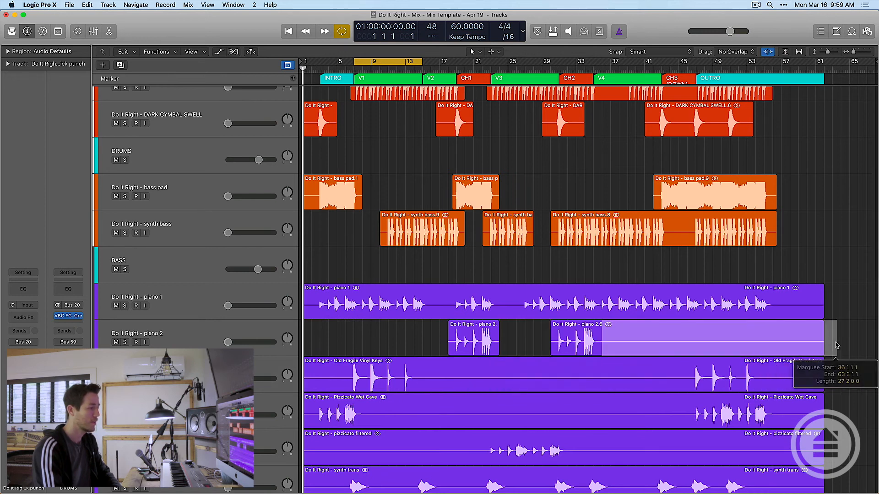
pyautogui.press('Delete')
pyautogui.moveTo(781, 308); pyautogui.dragTo(837, 308)
pyautogui.press('Delete')
# - Delete the silence before and between the Old Fragile Vinyl Keys phrases and the gap in Pizzicato Wet Cave
pyautogui.moveTo(342, 382); pyautogui.dragTo(301, 382)
pyautogui.press('Delete')
pyautogui.moveTo(422, 379); pyautogui.dragTo(684, 375)
pyautogui.press('Delete')
pyautogui.moveTo(365, 319); pyautogui.dragTo(367, 320)
pyautogui.press('Delete')
# - Delete the silence before and after the pizzicato filtered phrase and after the last Pizzicato Wet Cave notes
pyautogui.moveTo(482, 356); pyautogui.dragTo(294, 357)
pyautogui.press('Delete')
pyautogui.moveTo(576, 355); pyautogui.dragTo(833, 355)
pyautogui.press('Delete')
pyautogui.moveTo(781, 324); pyautogui.dragTo(833, 323)
pyautogui.press('Delete')
pyautogui.press('Delete')
# - Delete the gaps around the synth trans hits and the silence before the synth track's first note
pyautogui.moveTo(470, 348); pyautogui.dragTo(447, 348)
pyautogui.press('Delete')
pyautogui.moveTo(406, 347); pyautogui.dragTo(302, 346)
pyautogui.press('Delete')
pyautogui.press('Delete')
pyautogui.moveTo(346, 383); pyautogui.dragTo(304, 384)
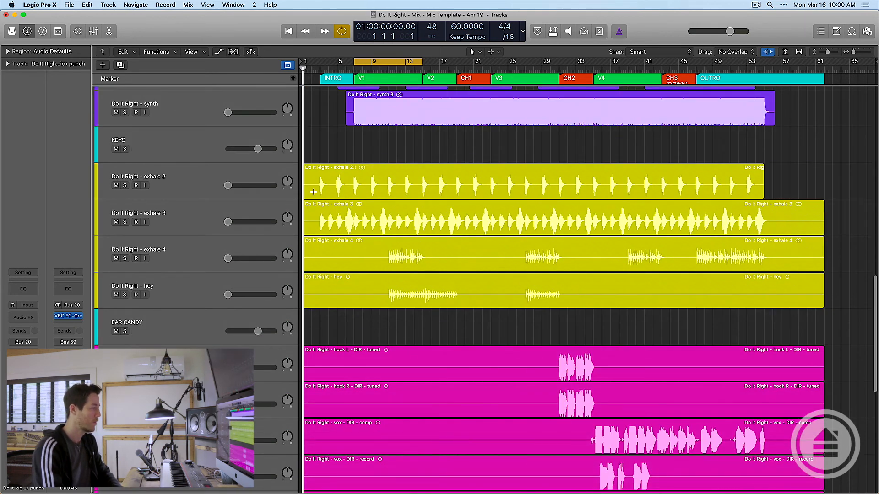
# - Delete the silence before the first exhale 4 and hey sounds and the gaps between the exhale 4 phrases
pyautogui.moveTo(379, 262); pyautogui.dragTo(285, 300)
pyautogui.press('Delete')
pyautogui.moveTo(430, 263); pyautogui.dragTo(518, 263)
pyautogui.press('Delete')
pyautogui.moveTo(568, 262); pyautogui.dragTo(620, 262)
pyautogui.press('Delete')
pyautogui.moveTo(674, 263); pyautogui.dragTo(688, 263)
pyautogui.press('Delete')
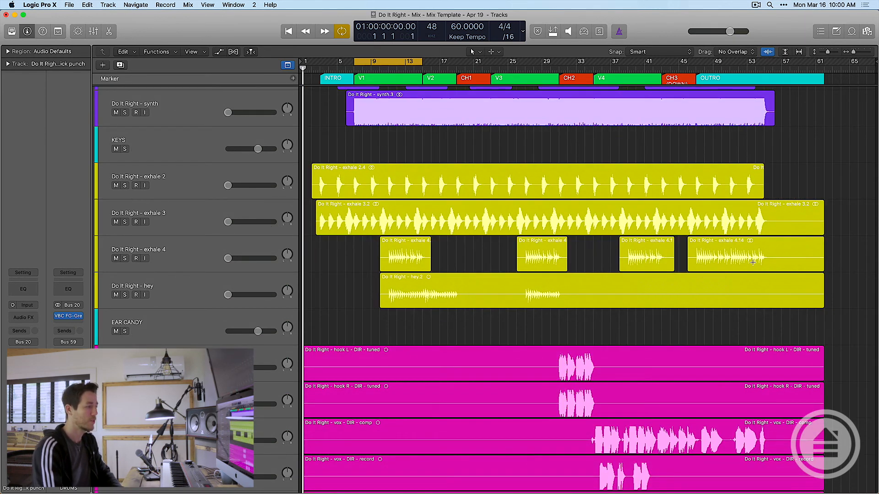
# - Delete the silence after the last exhale 3 and exhale 4 sounds and between and after the hey phrases
pyautogui.moveTo(769, 230); pyautogui.dragTo(822, 258)
pyautogui.press('Delete')
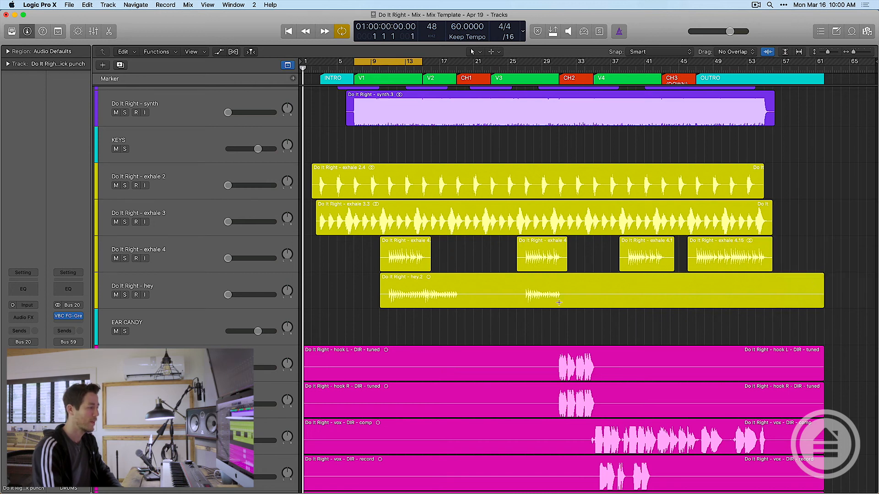
pyautogui.moveTo(574, 296); pyautogui.dragTo(838, 316)
pyautogui.press('Delete')
pyautogui.moveTo(465, 296); pyautogui.dragTo(515, 295)
pyautogui.press('Delete')
# - Delete the silence before and after the CH2 phrase on the hook L and hook R tracks
pyautogui.moveTo(549, 359); pyautogui.dragTo(303, 414)
pyautogui.press('Delete')
pyautogui.moveTo(597, 375); pyautogui.dragTo(825, 395)
pyautogui.press('Delete')
# - Delete the silence before the first phrase on the vox comp track
pyautogui.scroll(-5, 588, 349)
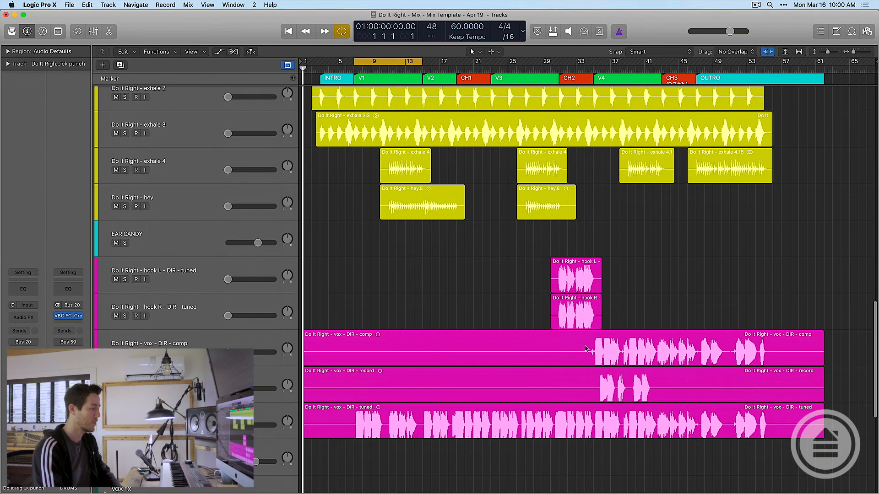
pyautogui.moveTo(580, 350); pyautogui.dragTo(274, 362)
pyautogui.press('Delete')
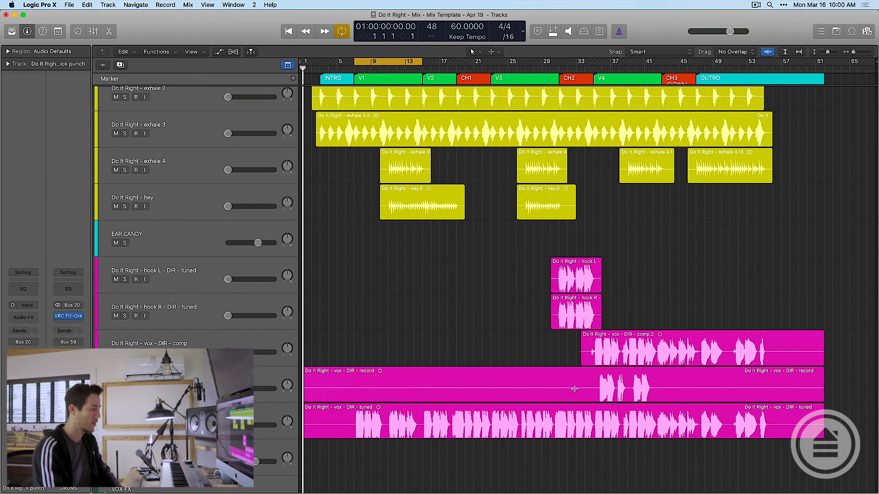
# - Delete the silence around the phrases on the vox comp, vox record and vox tuned tracks and after the last bgv L and R phrase
pyautogui.moveTo(584, 390); pyautogui.dragTo(257, 389)
pyautogui.press('Delete')
pyautogui.moveTo(349, 430); pyautogui.dragTo(322, 430)
pyautogui.moveTo(767, 319); pyautogui.dragTo(829, 366)
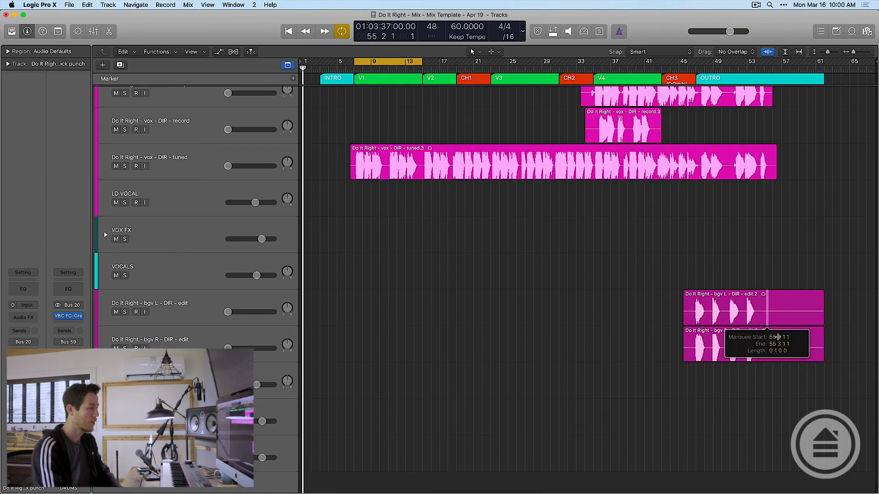
pyautogui.press('Delete')
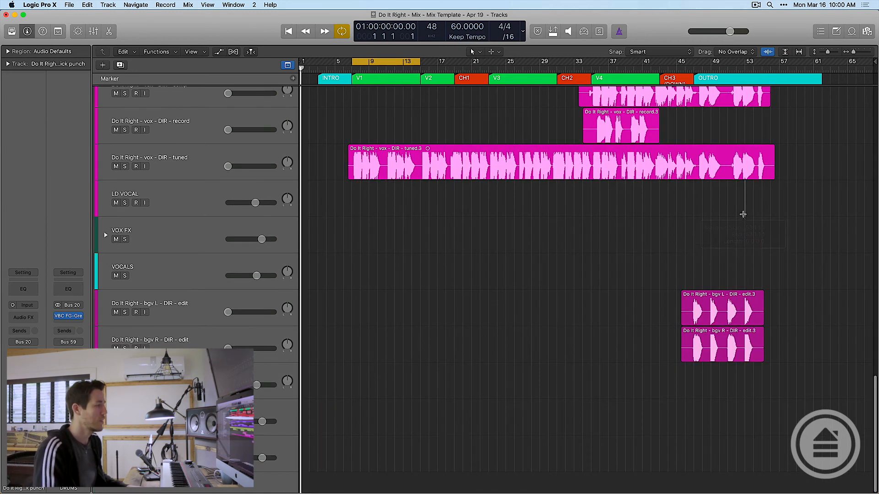
# - Hide the inspector and fit the whole arrangement in the Tracks area
pyautogui.press('z')
pyautogui.press('z')
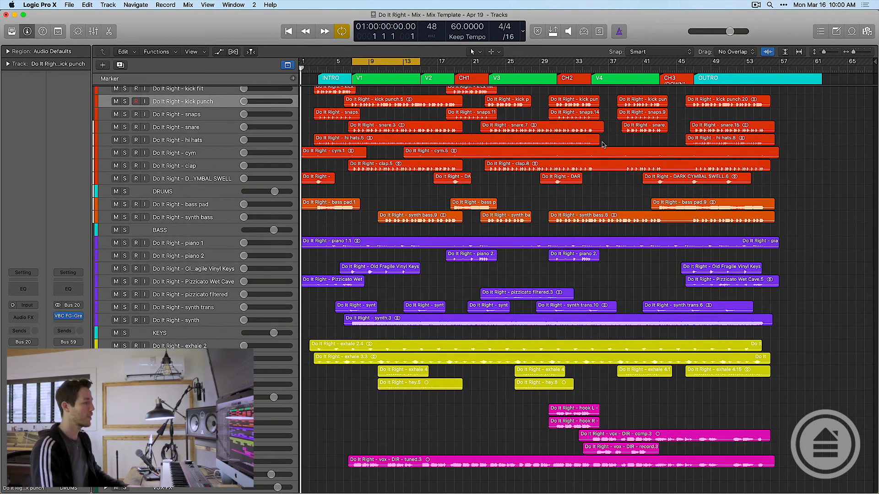
pyautogui.press('i')
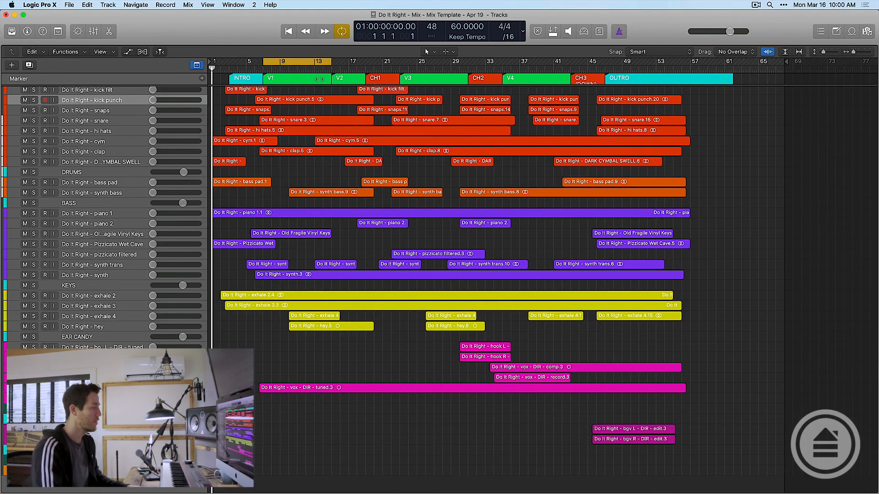
pyautogui.press('z')
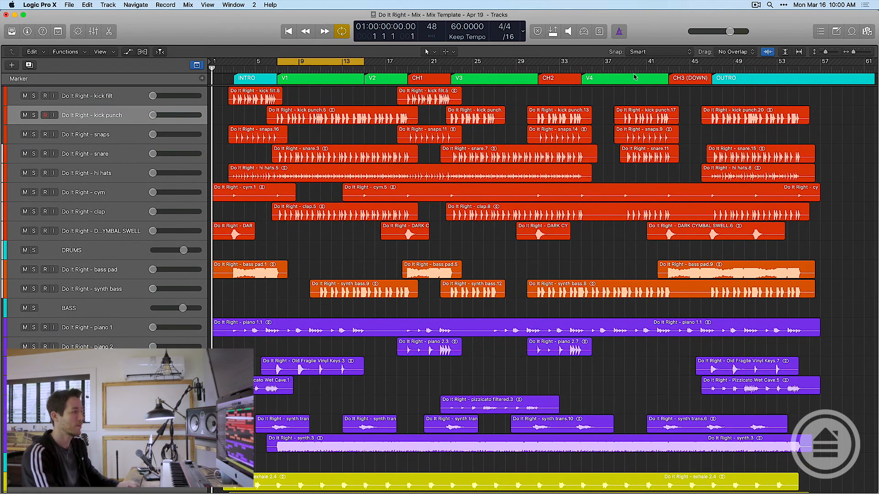
# - Set the cycle range to the CH2 section, bars 31 to 35, and select the kick punch track
pyautogui.moveTo(541, 65); pyautogui.dragTo(581, 65)
pyautogui.scroll(10, 545, 133)
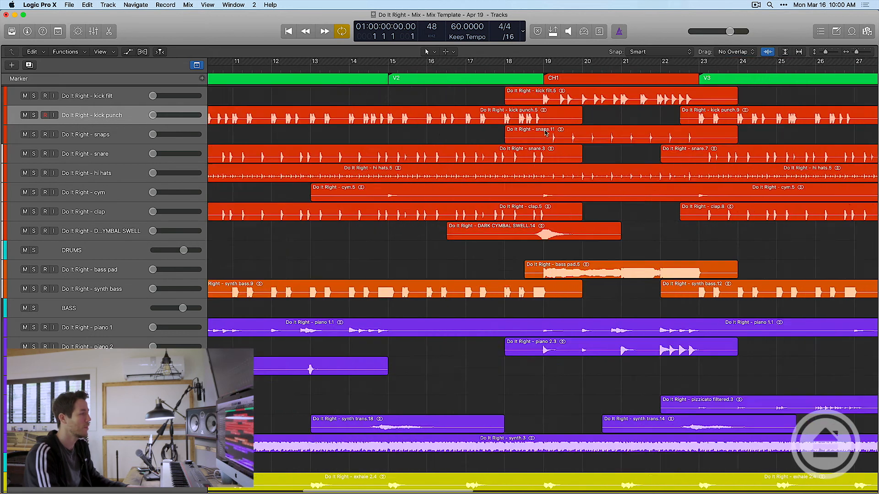
pyautogui.hscroll(8, 544, 133)
pyautogui.click(108, 116)
pyautogui.scroll(3, 108, 117)
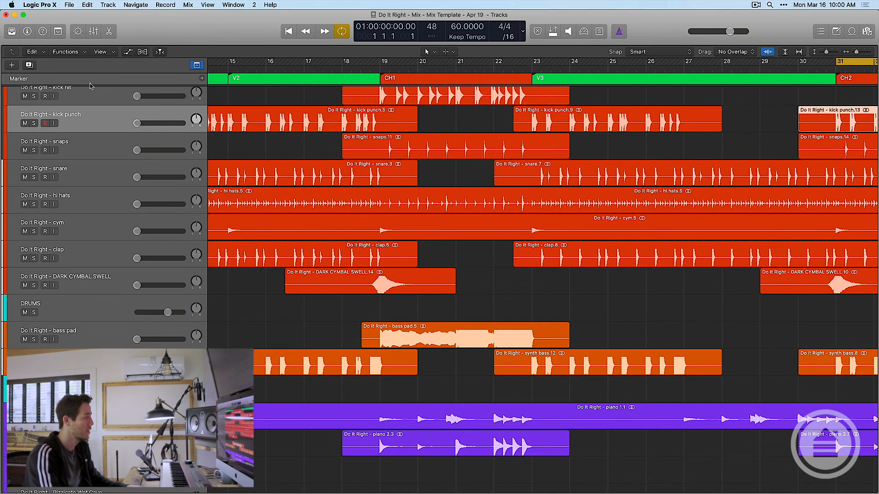
# - Raise the kick punch volume and play the CH2 section in a loop
pyautogui.press('space')
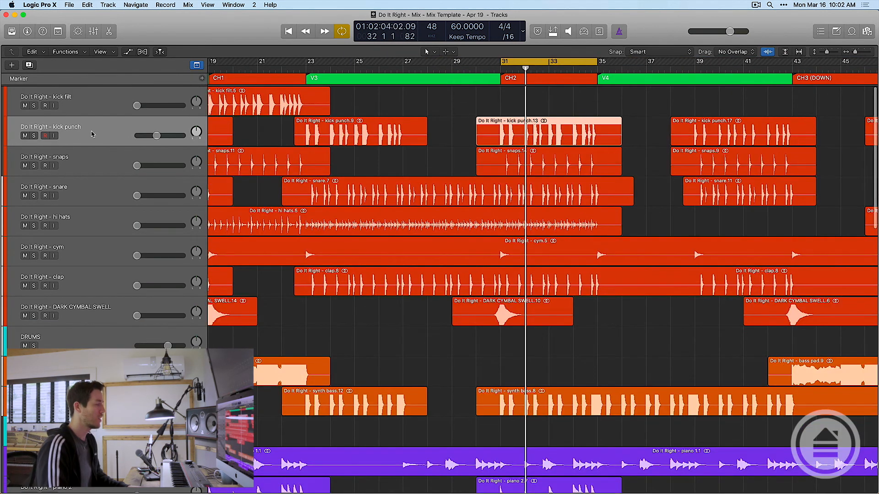
pyautogui.press('space')
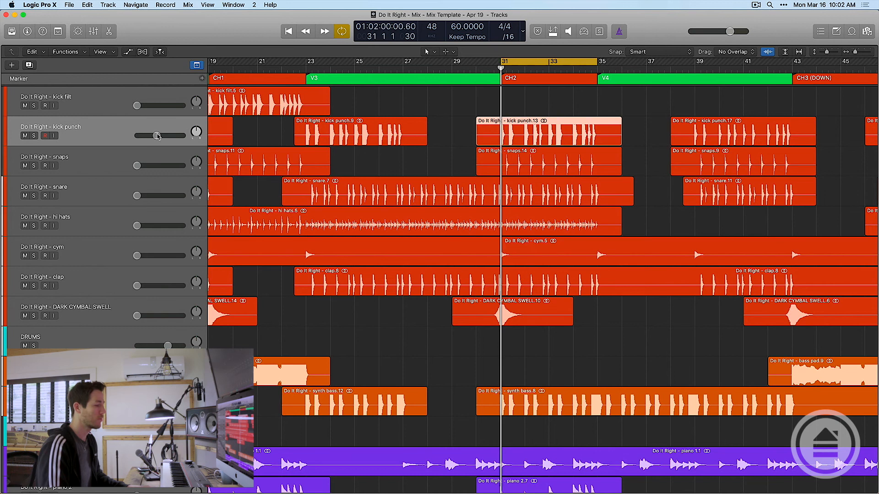
pyautogui.press('super+Right')
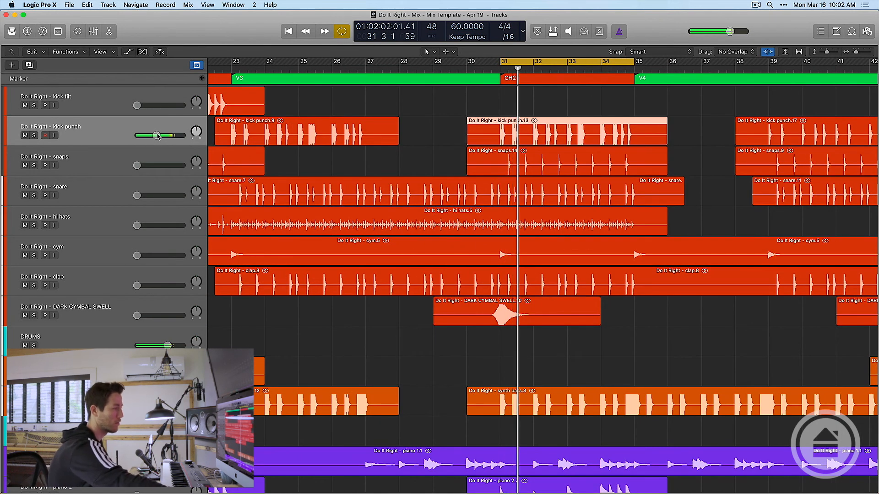
pyautogui.press('super+Right')
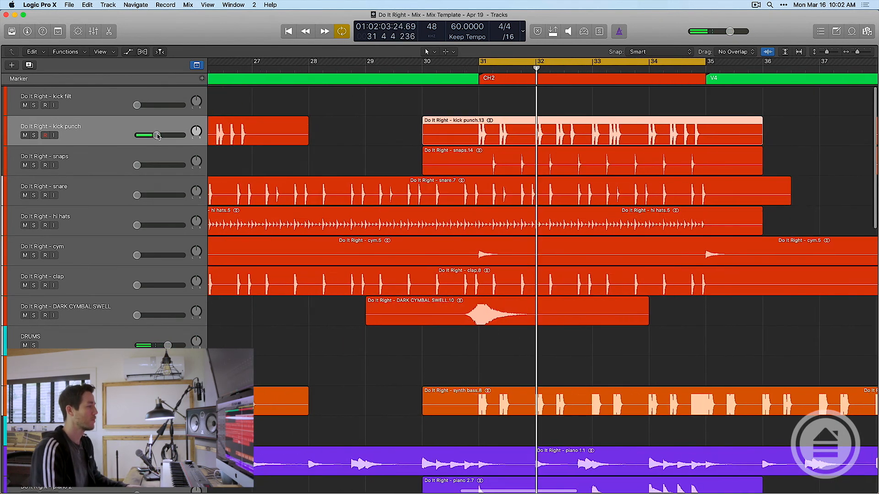
# - Raise the snaps and the snare volumes to about -10.4 dB each while the CH2 loop plays
pyautogui.click(111, 171)
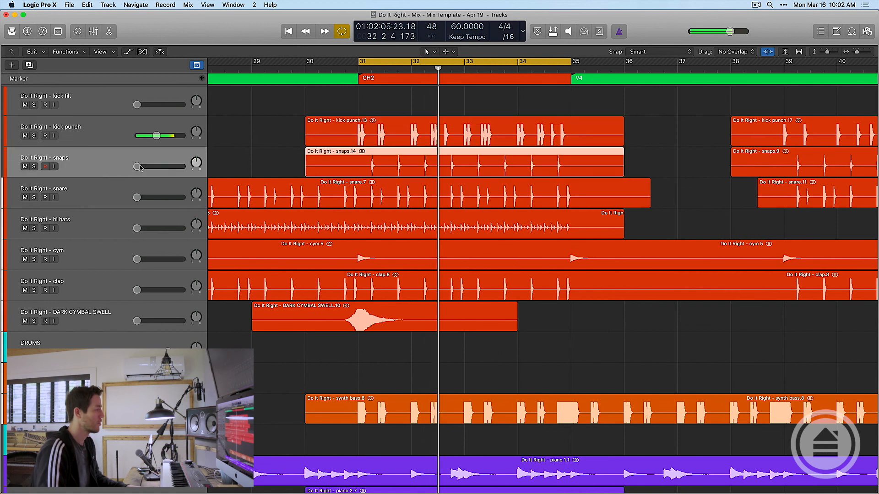
pyautogui.moveTo(137, 167); pyautogui.dragTo(155, 166)
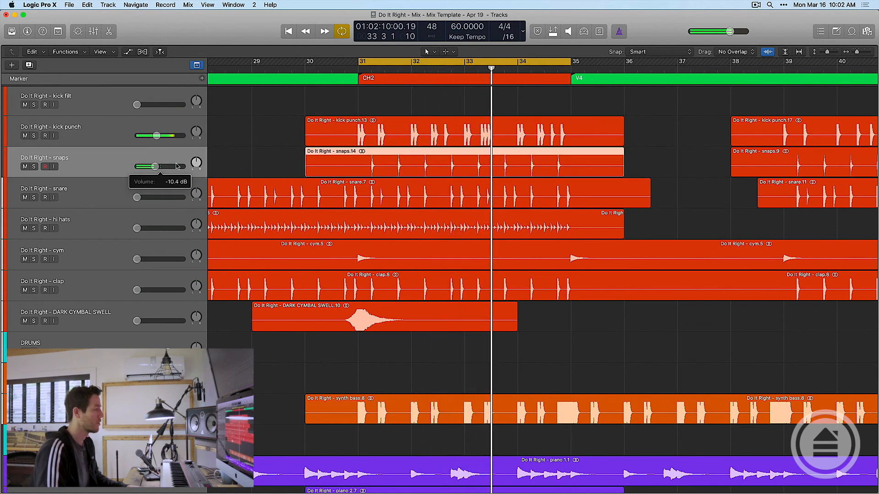
pyautogui.moveTo(137, 198); pyautogui.dragTo(150, 198)
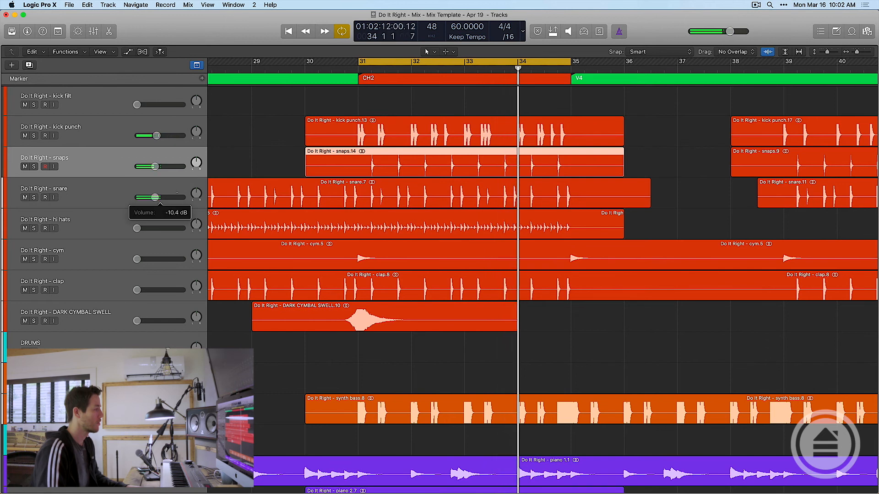
# - Raise the hi hats volume, and set cym to about -19.5 dB and clap to about -12.8 dB
pyautogui.moveTo(137, 228); pyautogui.dragTo(158, 228)
pyautogui.moveTo(162, 259); pyautogui.dragTo(171, 259)
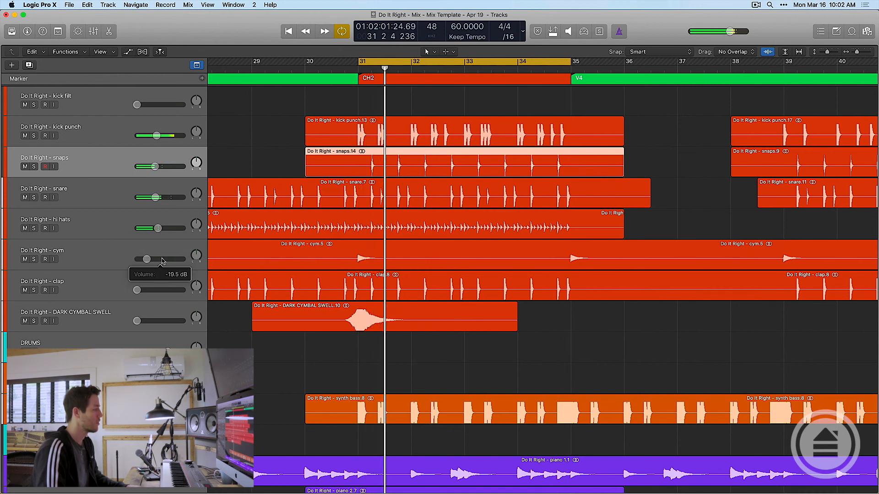
pyautogui.moveTo(137, 290); pyautogui.dragTo(154, 290)
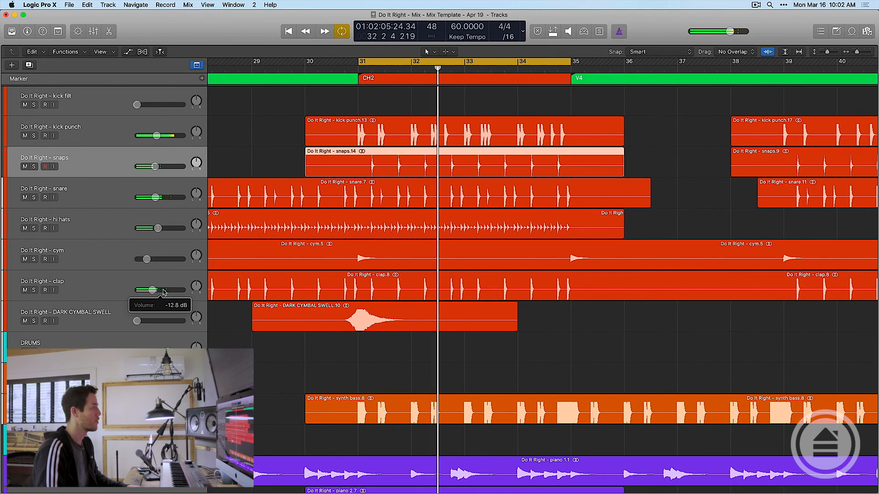
# - Bring in the synth bass and set its volume to about -9.4 dB against the drums
pyautogui.scroll(-4, 137, 329)
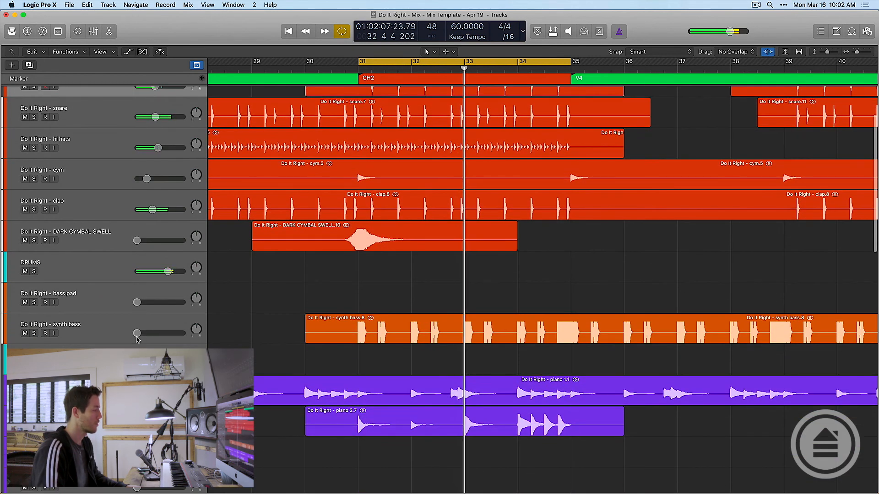
pyautogui.moveTo(137, 333); pyautogui.dragTo(158, 333)
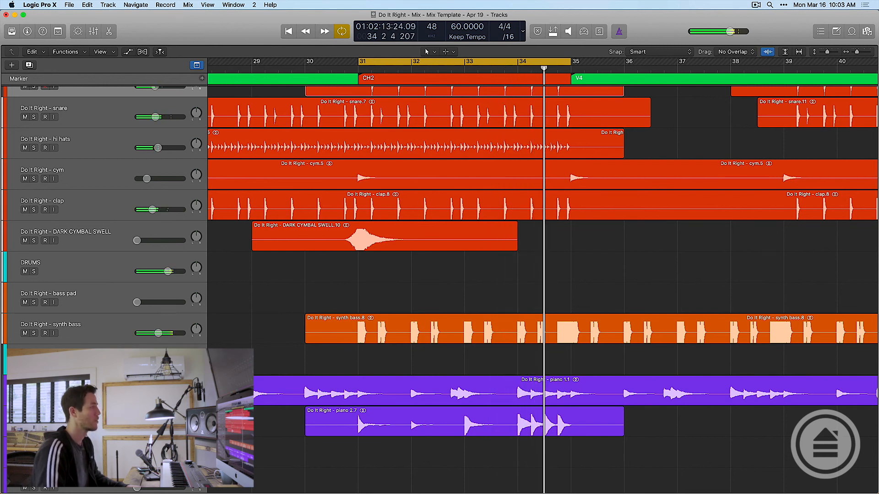
pyautogui.click(118, 343)
pyautogui.scroll(-5, 161, 231)
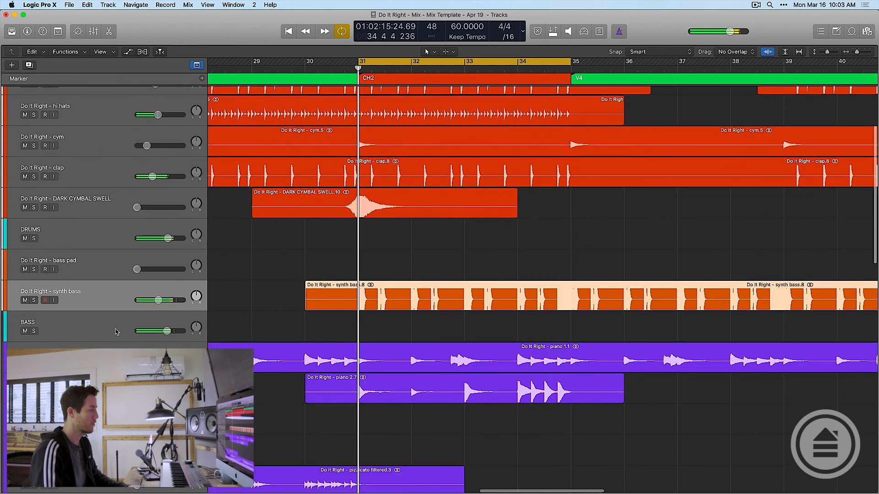
pyautogui.moveTo(160, 229); pyautogui.dragTo(158, 228)
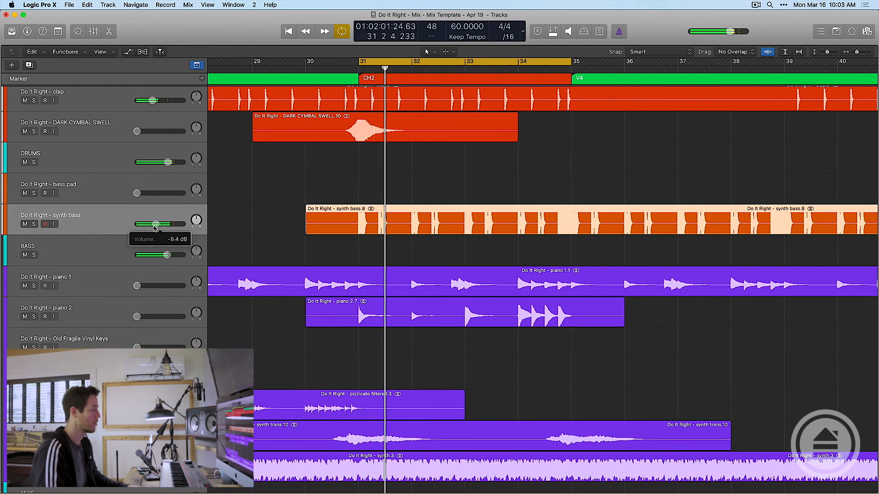
# - Solo piano 1 briefly, set its volume to about -3.8 dB with the other tracks playing, and raise piano 2
pyautogui.click(34, 285)
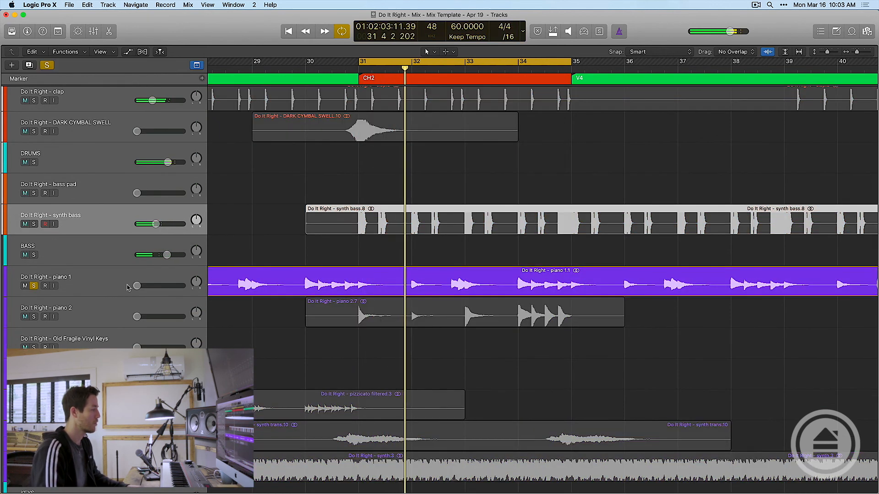
pyautogui.click(33, 286)
pyautogui.moveTo(136, 286); pyautogui.dragTo(164, 289)
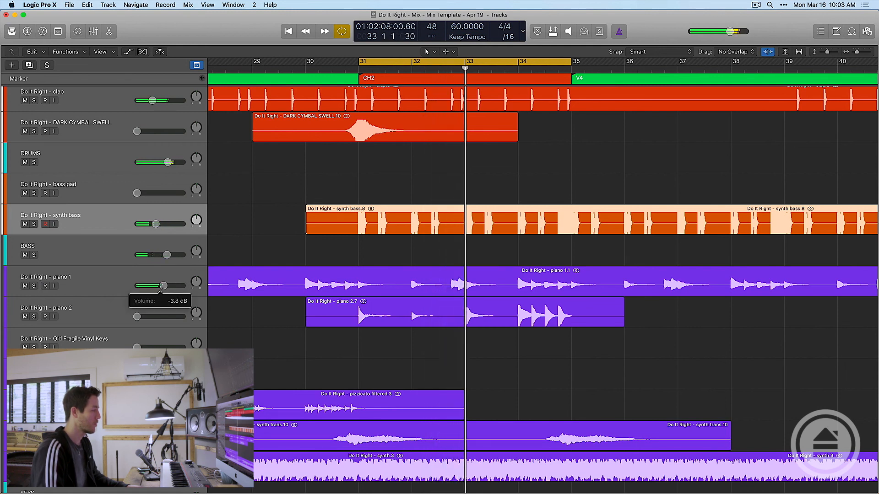
pyautogui.moveTo(136, 316); pyautogui.dragTo(161, 317)
# - Raise the volumes of the synth trans, synth, exhale 2 and exhale 3 tracks against the playing loop
pyautogui.scroll(-5, 176, 322)
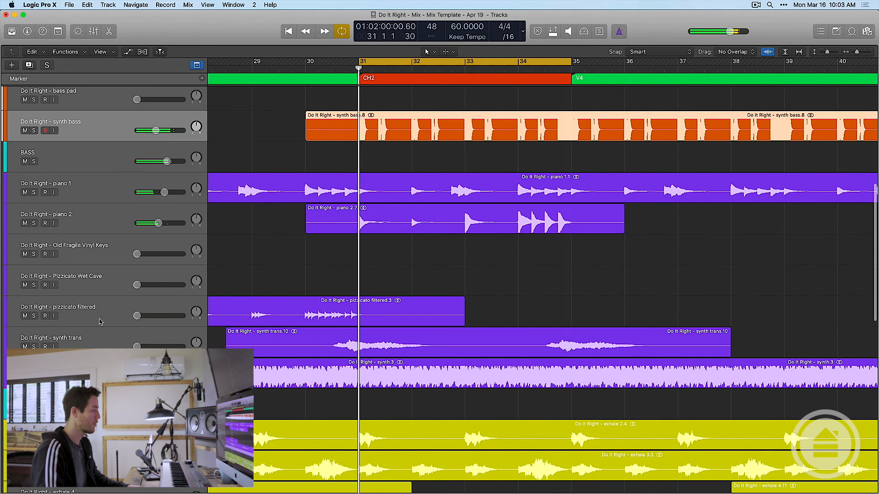
pyautogui.moveTo(137, 316)
pyautogui.mouseDown()
pyautogui.moveTo(148, 316)
pyautogui.moveTo(136, 316)
pyautogui.mouseUp()
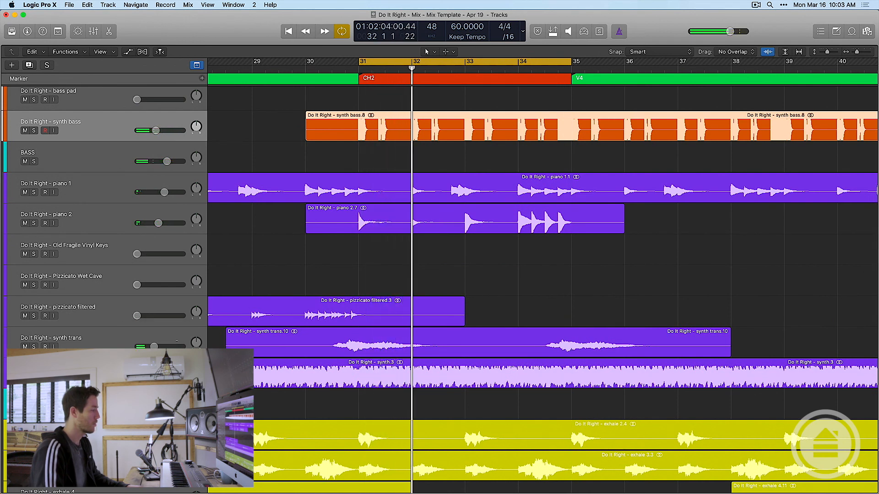
pyautogui.scroll(-1, 137, 316)
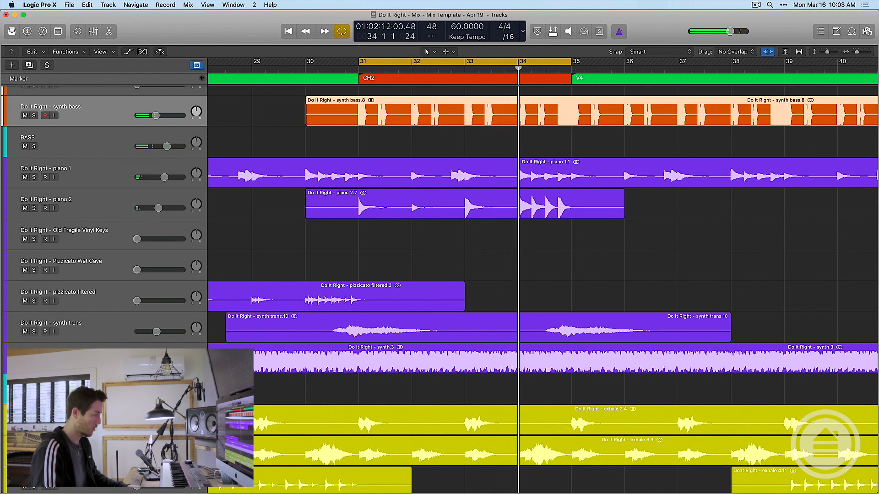
pyautogui.scroll(-3, 543, 281)
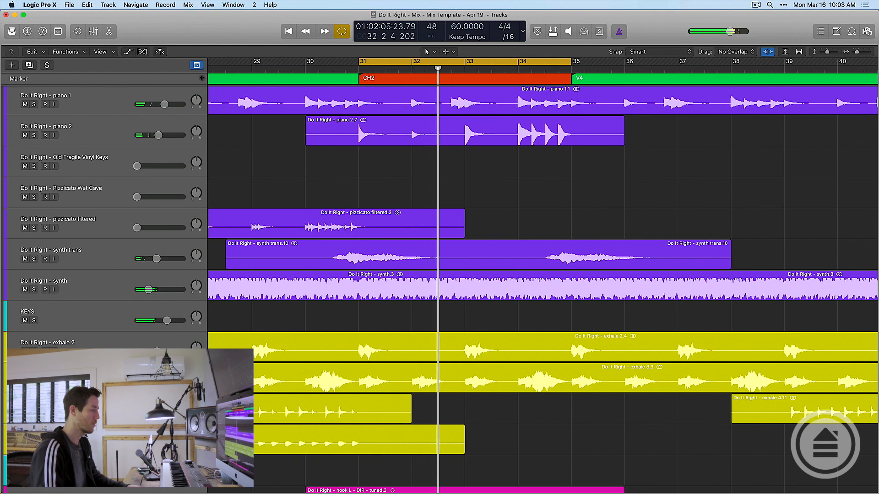
pyautogui.scroll(-5, 134, 342)
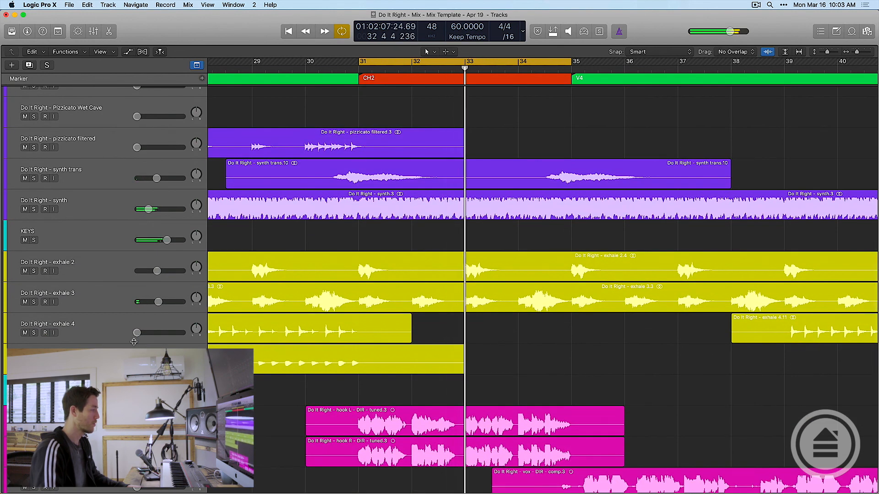
pyautogui.scroll(-15, 134, 342)
pyautogui.scroll(20, 135, 345)
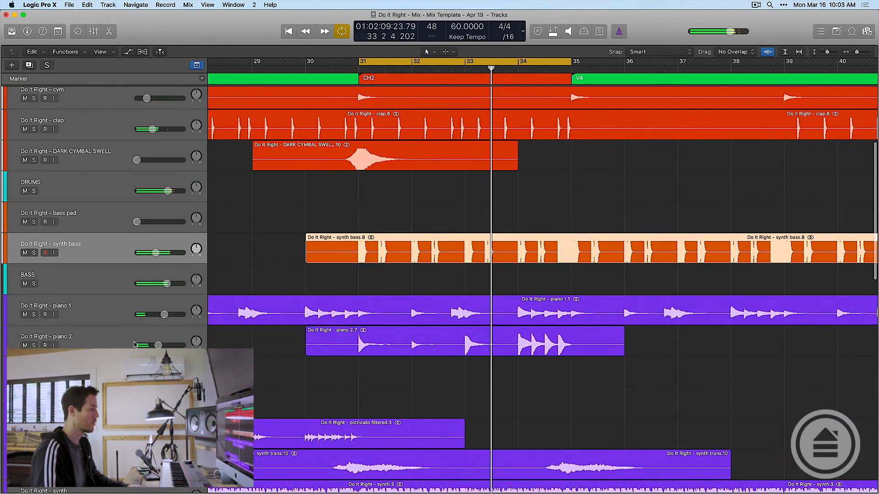
pyautogui.scroll(-10, 135, 344)
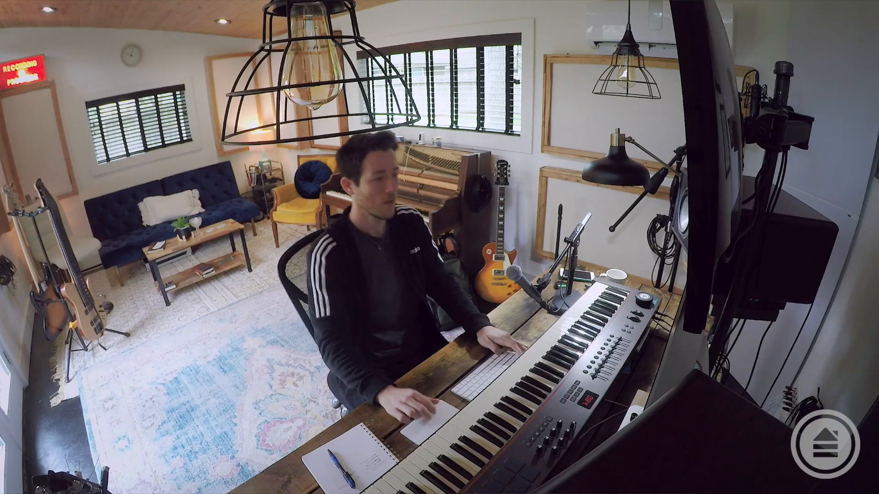